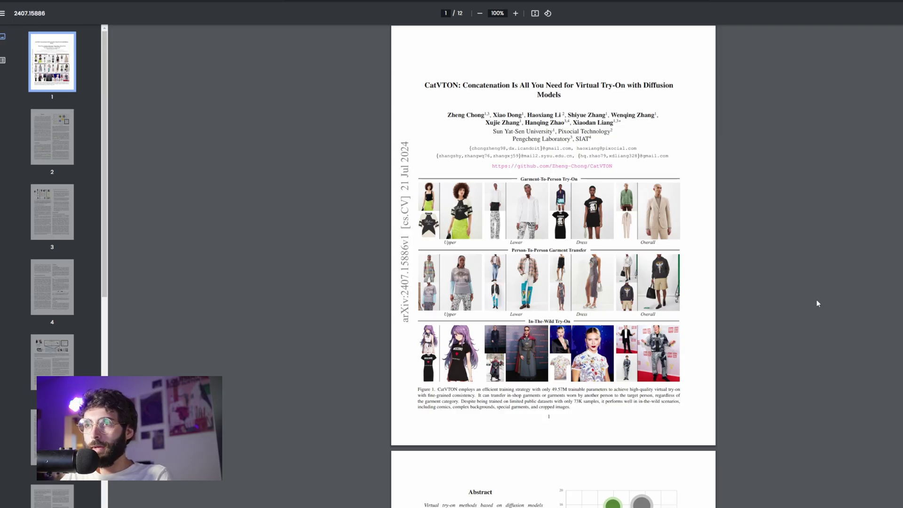
Skim the CatVTON paper past the introduction and into the related work section.
{"action": "scroll", "coordinate": [816, 300], "scroll_direction": "down", "scroll_amount": 12}
{"action": "scroll", "coordinate": [817, 301], "scroll_direction": "down", "scroll_amount": 6}
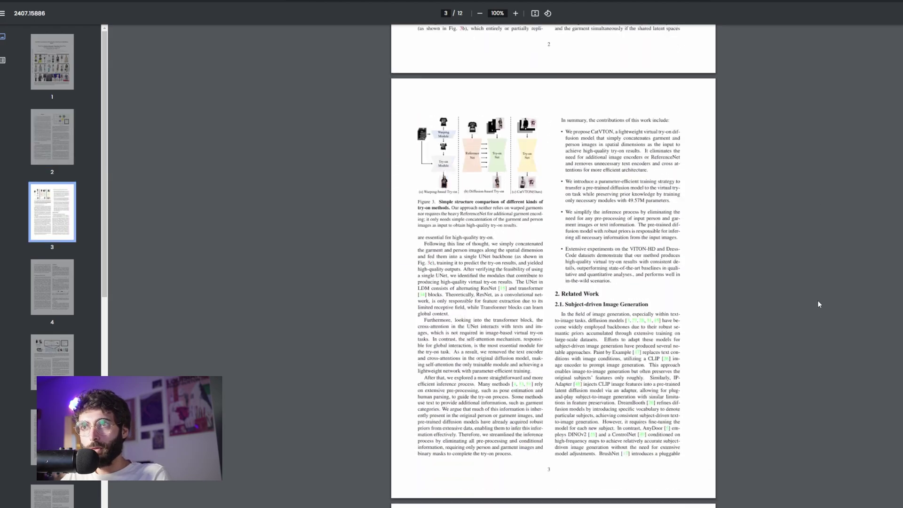
{"action": "scroll", "coordinate": [818, 304], "scroll_direction": "down", "scroll_amount": 15}
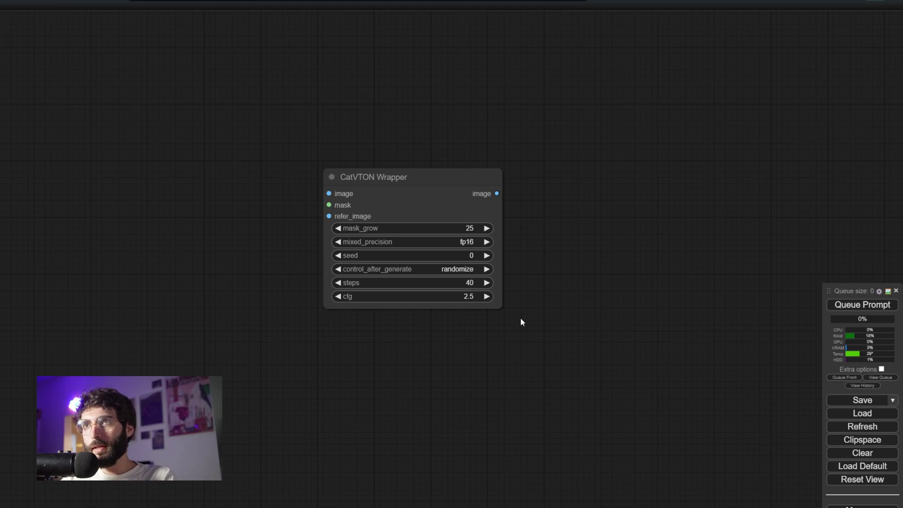
Check the available mixed_precision options on the CatVTON Wrapper node without changing the selection.
{"action": "key", "text": "ctrl+a"}
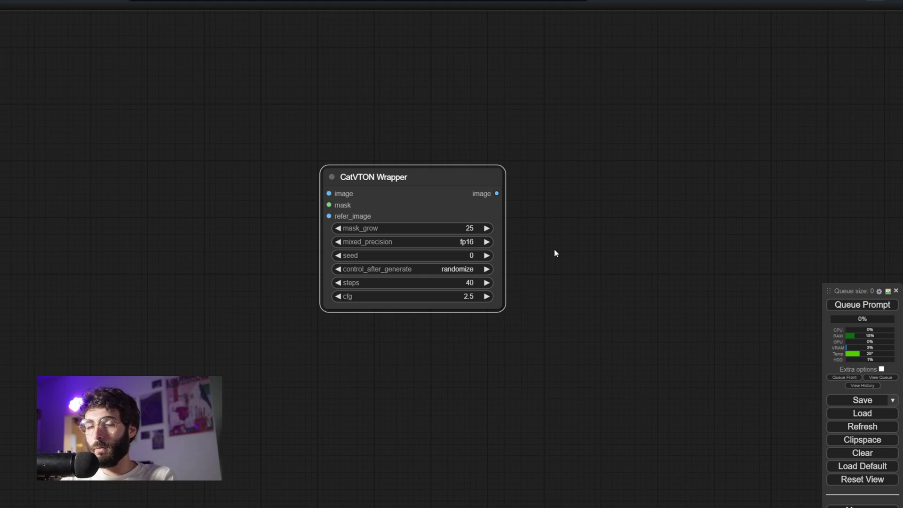
{"action": "left_click", "coordinate": [466, 242]}
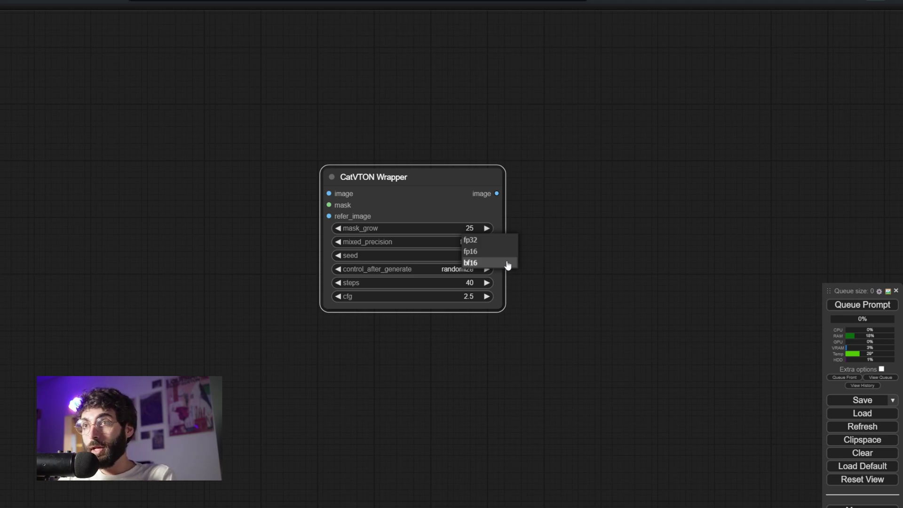
{"action": "left_click", "coordinate": [531, 277]}
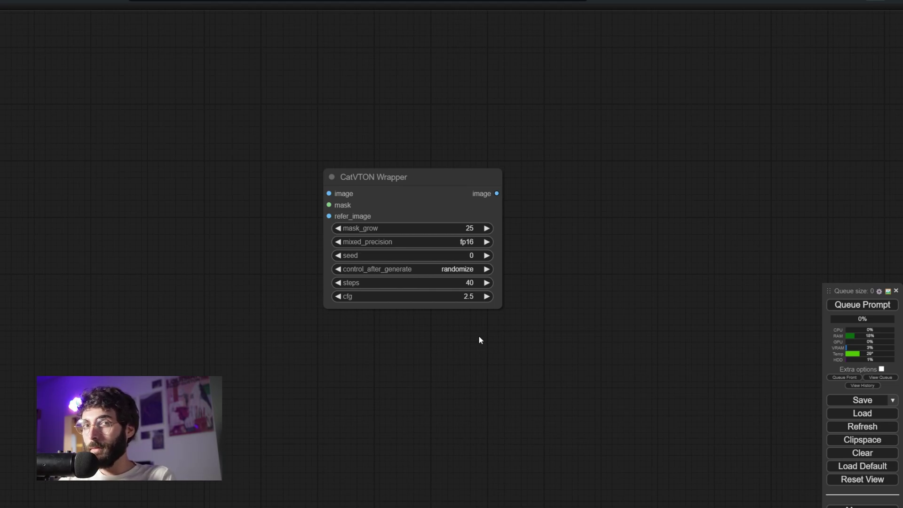
Set the CatVTON Wrapper's steps to 50.
{"action": "left_click", "coordinate": [442, 282]}
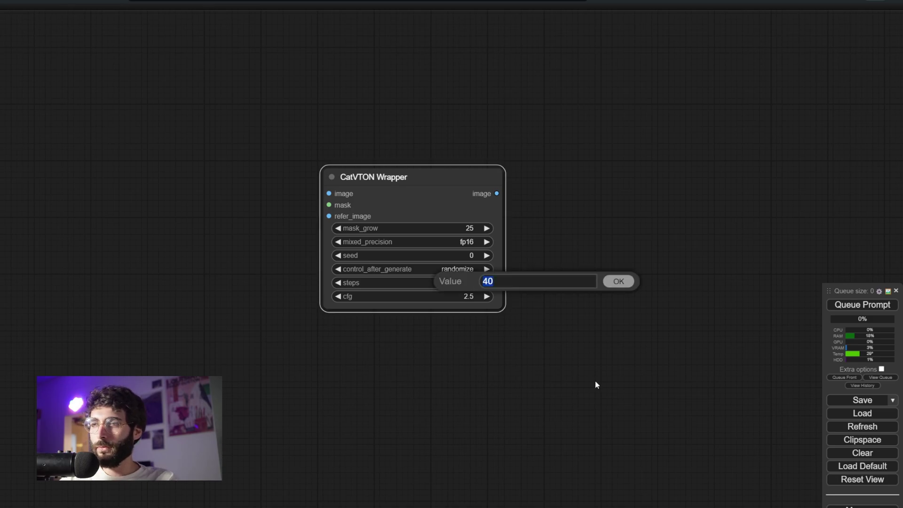
{"action": "type", "text": "50"}
{"action": "key", "text": "Return"}
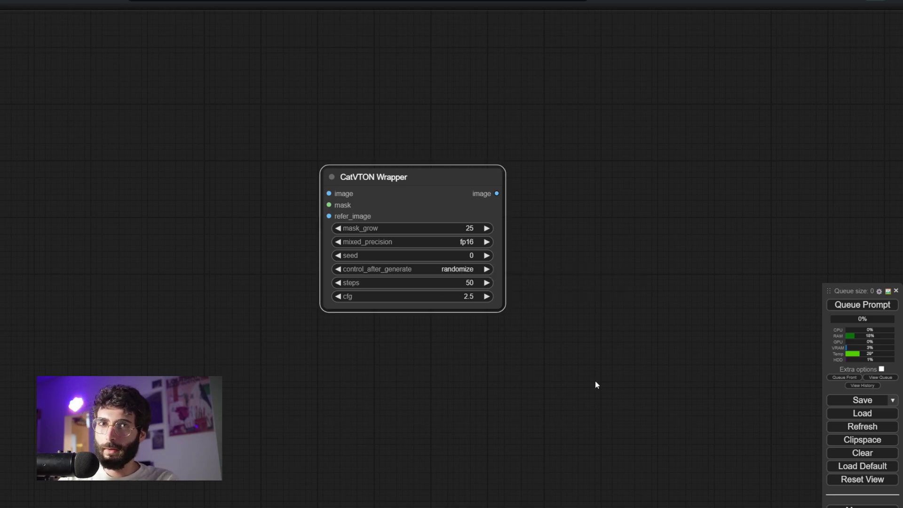
{"action": "left_click", "coordinate": [484, 354]}
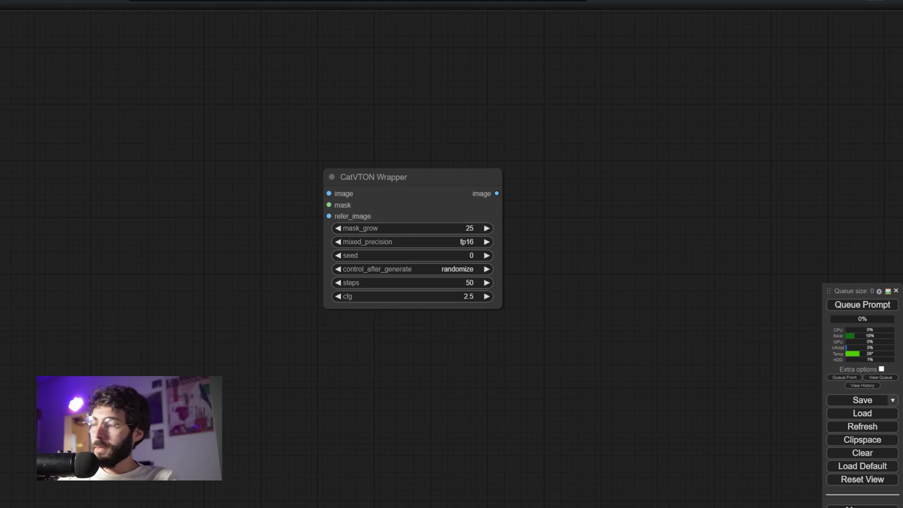
Add a Load Image node for the model photo on the empty canvas before the CatVTON Wrapper.
{"action": "scroll", "coordinate": [130, 374], "scroll_direction": "down", "scroll_amount": 5}
{"action": "scroll", "coordinate": [72, 192], "scroll_direction": "up", "scroll_amount": 3}
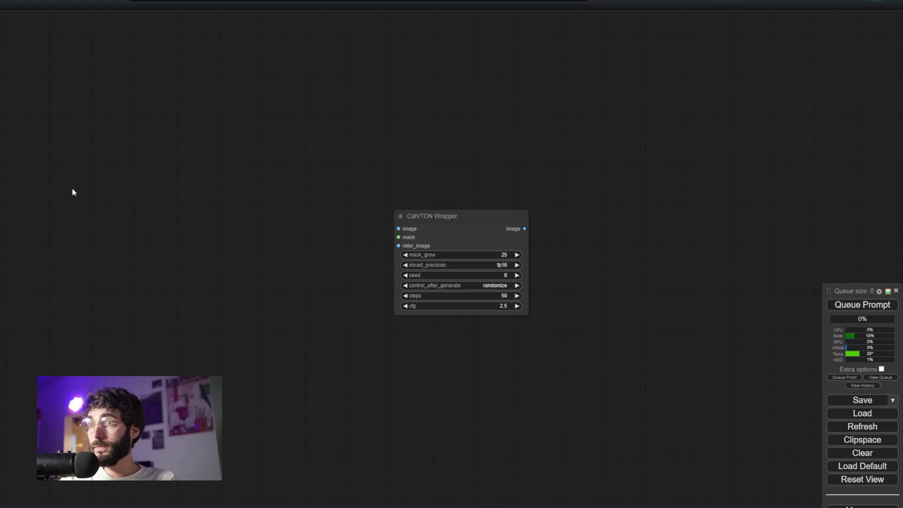
{"action": "double_click", "coordinate": [36, 173]}
{"action": "type", "text": "load image"}
{"action": "key", "text": "Return"}
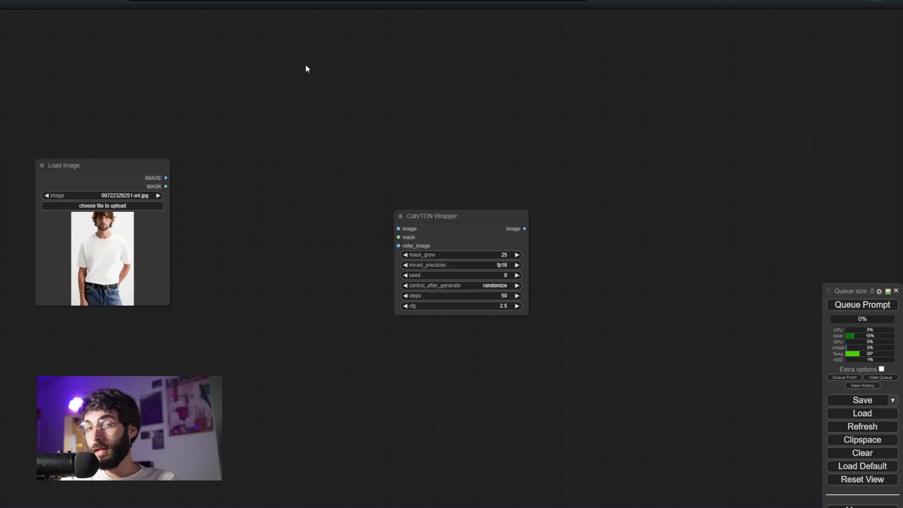
{"action": "key", "text": "ctrl+c"}
{"action": "key", "text": "ctrl+v"}
{"action": "left_click_drag", "start_coordinate": [297, 341], "coordinate": [396, 231]}
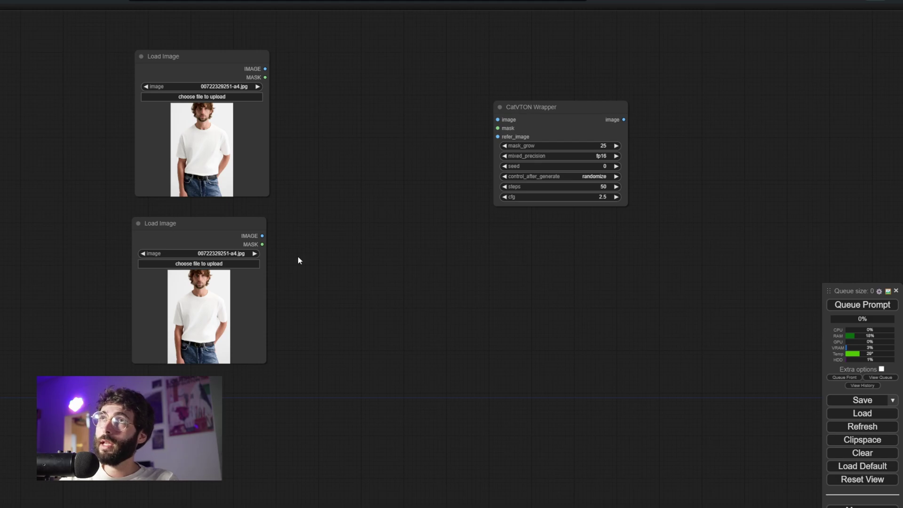
{"action": "left_click_drag", "start_coordinate": [298, 258], "coordinate": [202, 300]}
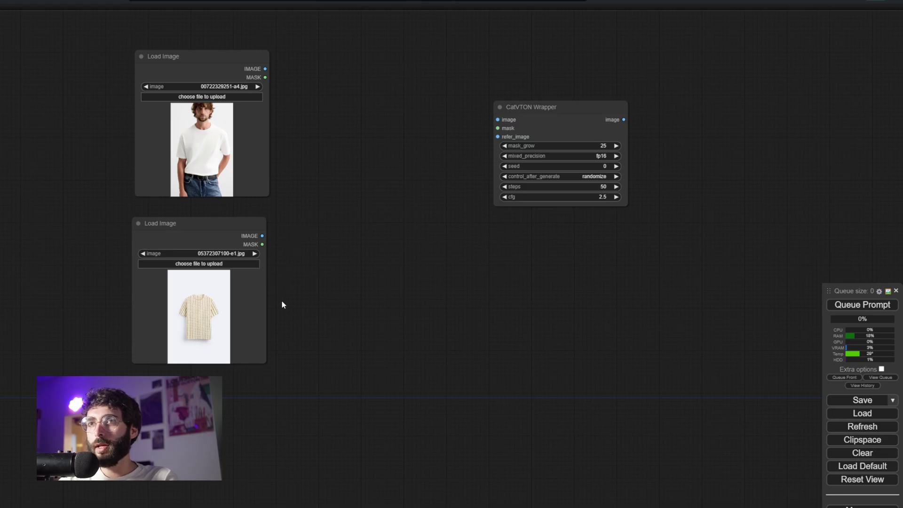
Connect the model photo's IMAGE output to the CatVTON Wrapper's image input and the garment photo's IMAGE output to refer_image.
{"action": "scroll", "coordinate": [209, 297], "scroll_direction": "up", "scroll_amount": 3}
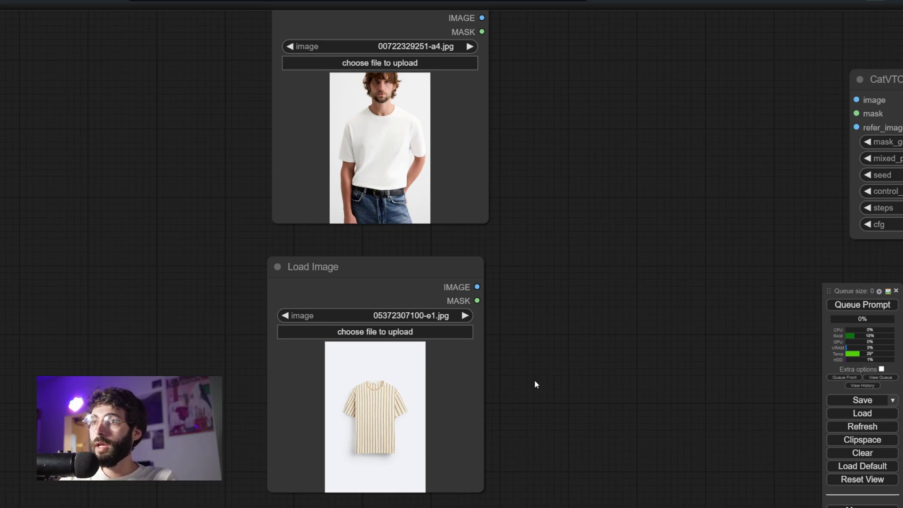
{"action": "scroll", "coordinate": [534, 380], "scroll_direction": "down", "scroll_amount": 6}
{"action": "left_click_drag", "start_coordinate": [373, 129], "coordinate": [583, 175]}
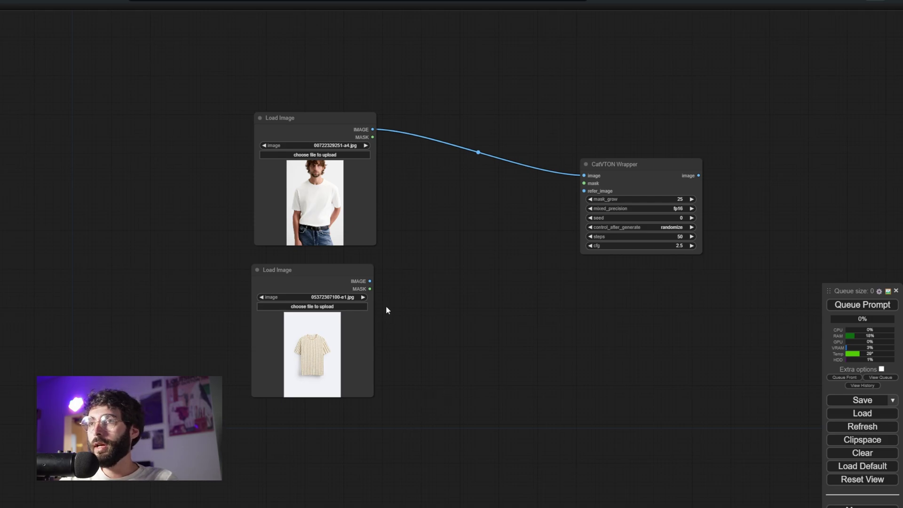
{"action": "left_click_drag", "start_coordinate": [369, 283], "coordinate": [583, 191]}
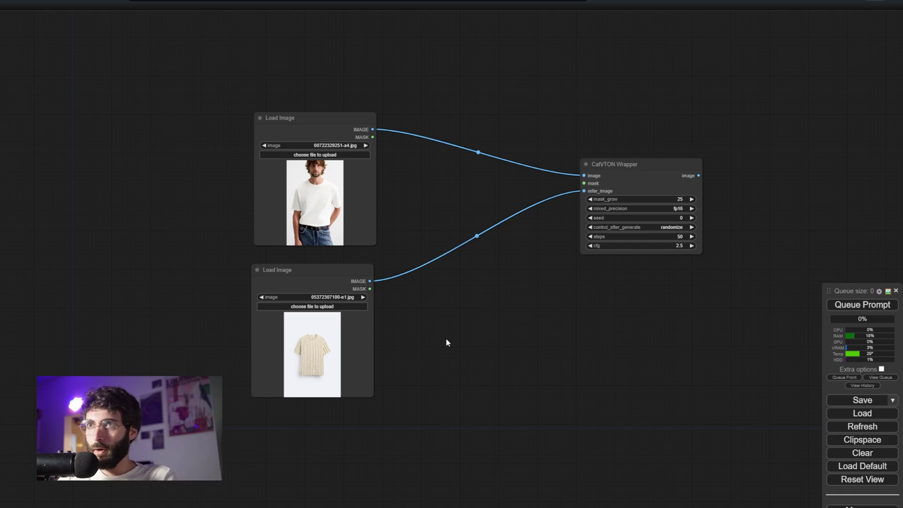
Paint a mask over the man's white T-shirt in the MaskEditor and save it to the Load Image node.
{"action": "left_click", "coordinate": [349, 190]}
{"action": "right_click", "coordinate": [345, 173]}
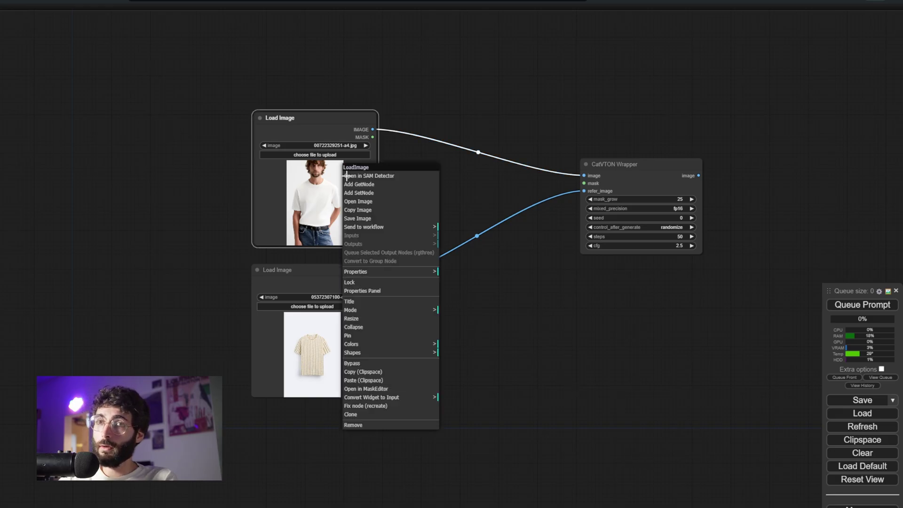
{"action": "left_click", "coordinate": [391, 389]}
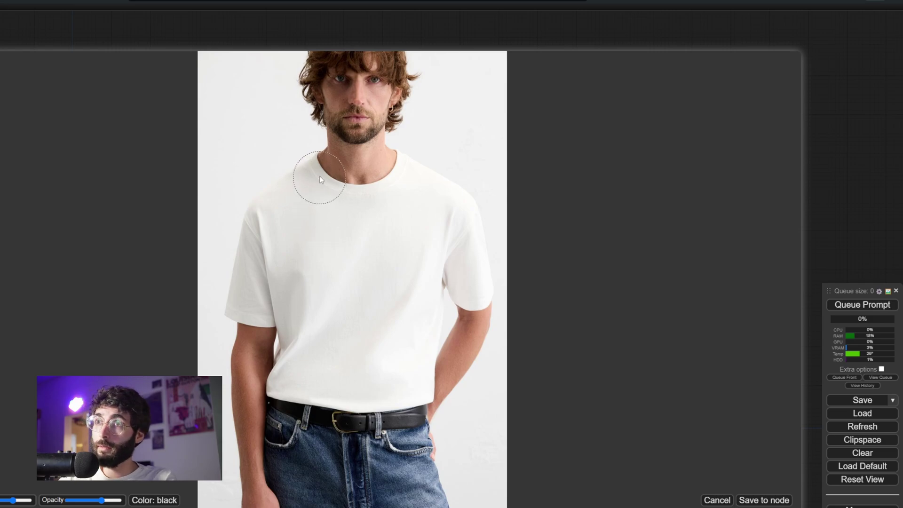
{"action": "mouse_move", "coordinate": [331, 167]}
{"action": "left_mouse_down"}
{"action": "mouse_move", "coordinate": [257, 230]}
{"action": "mouse_move", "coordinate": [249, 276]}
{"action": "left_mouse_up"}
{"action": "mouse_move", "coordinate": [290, 317]}
{"action": "left_mouse_down"}
{"action": "mouse_move", "coordinate": [427, 280]}
{"action": "mouse_move", "coordinate": [441, 292]}
{"action": "mouse_move", "coordinate": [470, 292]}
{"action": "mouse_move", "coordinate": [453, 214]}
{"action": "mouse_move", "coordinate": [470, 288]}
{"action": "mouse_move", "coordinate": [462, 223]}
{"action": "left_mouse_up"}
{"action": "mouse_move", "coordinate": [406, 180]}
{"action": "left_mouse_down"}
{"action": "mouse_move", "coordinate": [454, 206]}
{"action": "mouse_move", "coordinate": [322, 222]}
{"action": "left_mouse_up"}
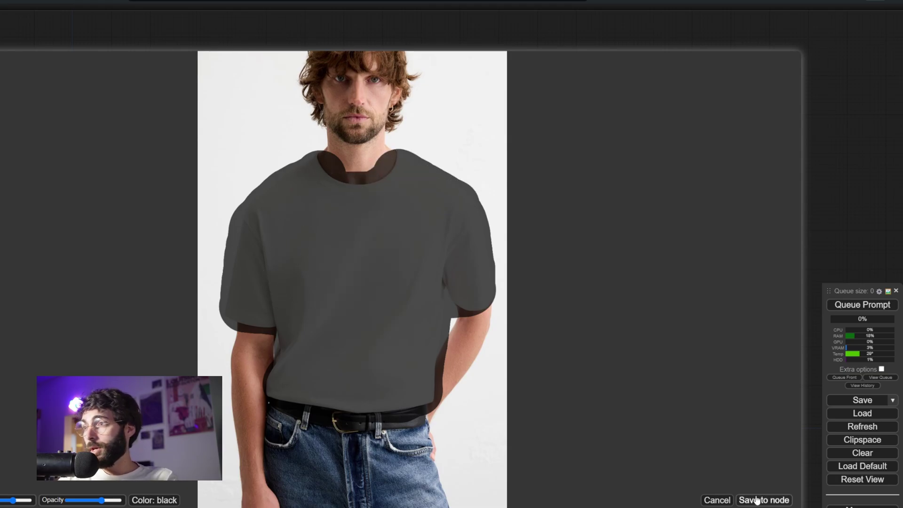
{"action": "left_click", "coordinate": [756, 500]}
Connect the model photo's MASK output to the CatVTON Wrapper's mask input and move the wrapper closer to the Load Image nodes.
{"action": "left_click_drag", "start_coordinate": [372, 137], "coordinate": [584, 183]}
{"action": "left_click", "coordinate": [471, 414]}
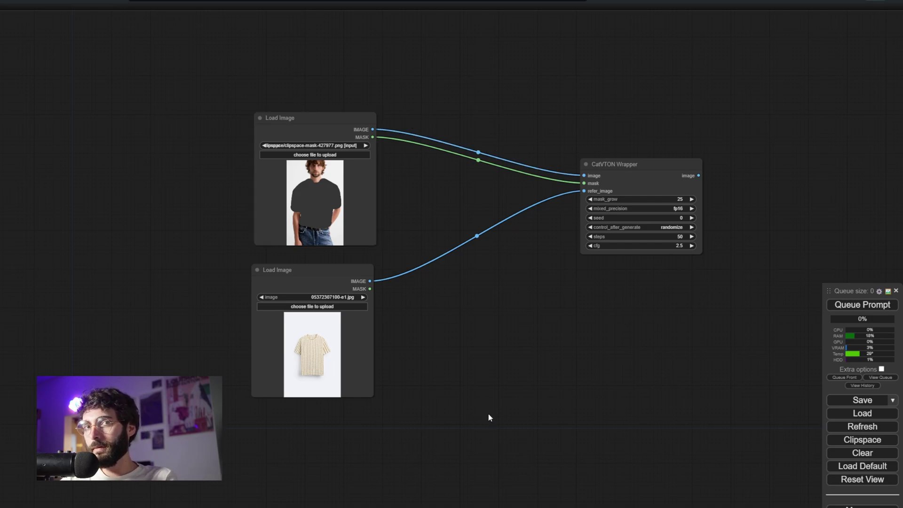
{"action": "left_click_drag", "start_coordinate": [641, 175], "coordinate": [458, 176]}
Attach a Preview Image node to the CatVTON Wrapper's image output and run the workflow.
{"action": "left_click_drag", "start_coordinate": [516, 174], "coordinate": [545, 123]}
{"action": "left_click", "coordinate": [569, 195]}
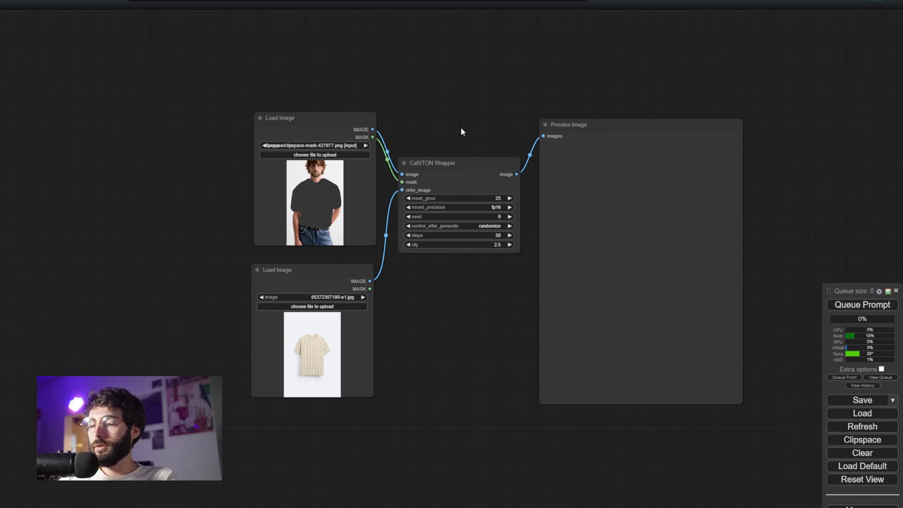
{"action": "key", "text": "ctrl+Return"}
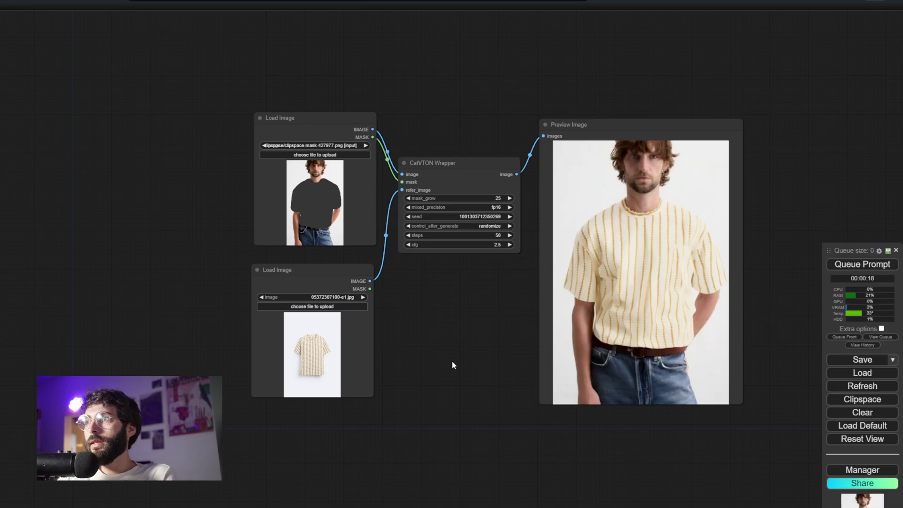
Attach a second Preview Image node to the garment photo's IMAGE output and enlarge it to match the adjacent preview.
{"action": "left_click_drag", "start_coordinate": [370, 281], "coordinate": [752, 114]}
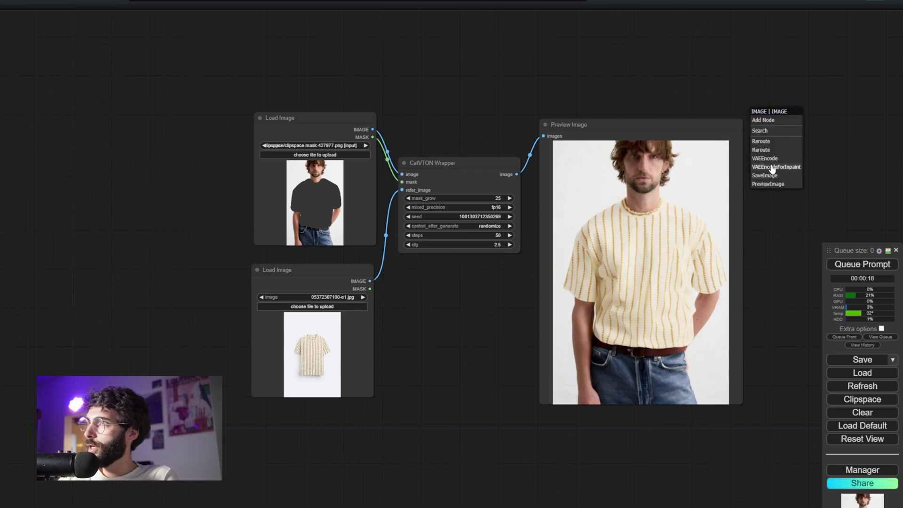
{"action": "left_click", "coordinate": [781, 178]}
{"action": "left_click_drag", "start_coordinate": [769, 216], "coordinate": [580, 200]}
{"action": "left_click", "coordinate": [598, 96]}
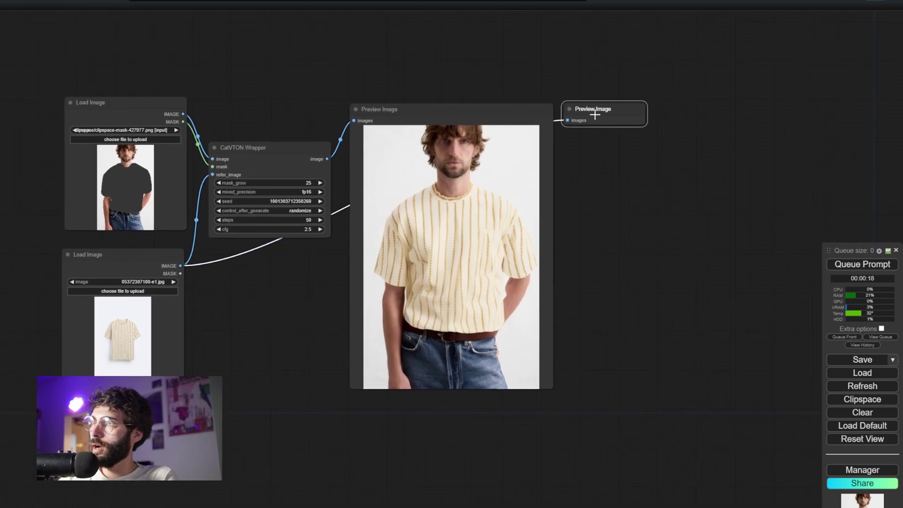
{"action": "left_click_drag", "start_coordinate": [644, 124], "coordinate": [752, 387]}
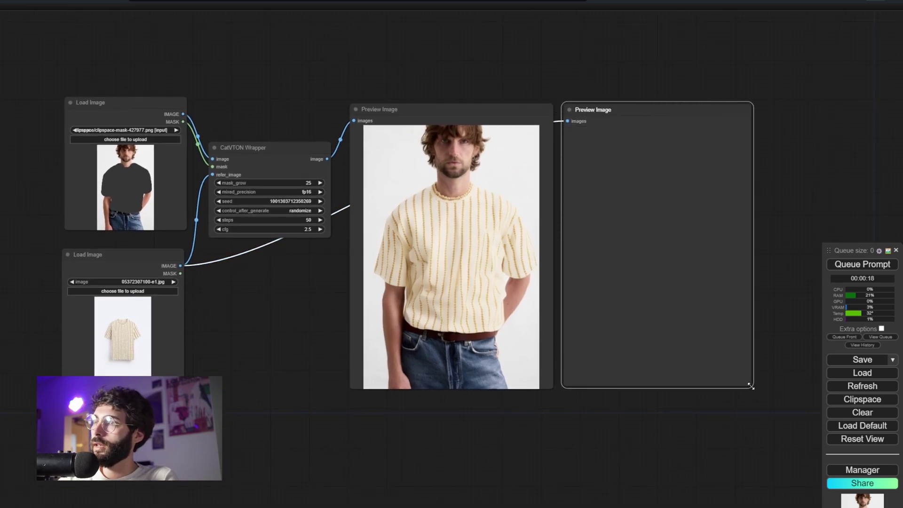
Run the workflow again and compare the generated try-on with the reference T-shirt in the two previews.
{"action": "key", "text": "ctrl+Return"}
{"action": "left_click_drag", "start_coordinate": [800, 124], "coordinate": [782, 122]}
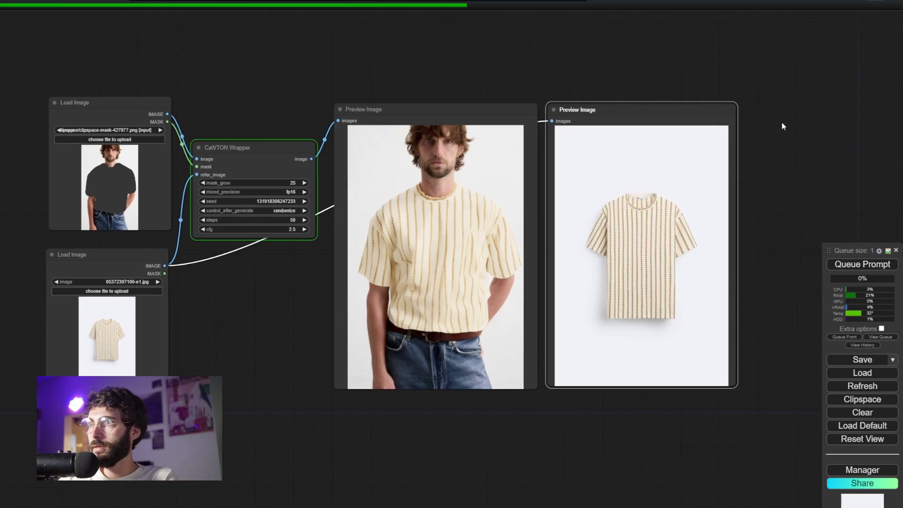
{"action": "scroll", "coordinate": [781, 122], "scroll_direction": "up", "scroll_amount": 4}
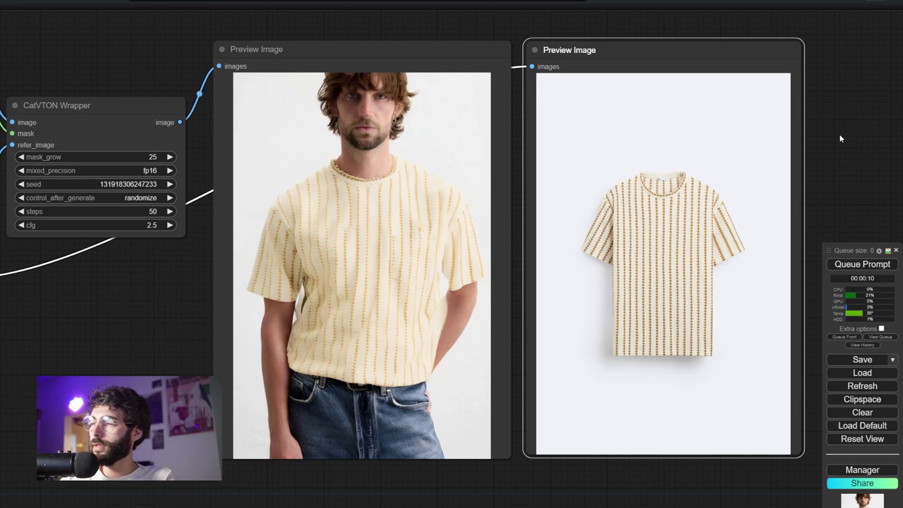
{"action": "left_click", "coordinate": [844, 173]}
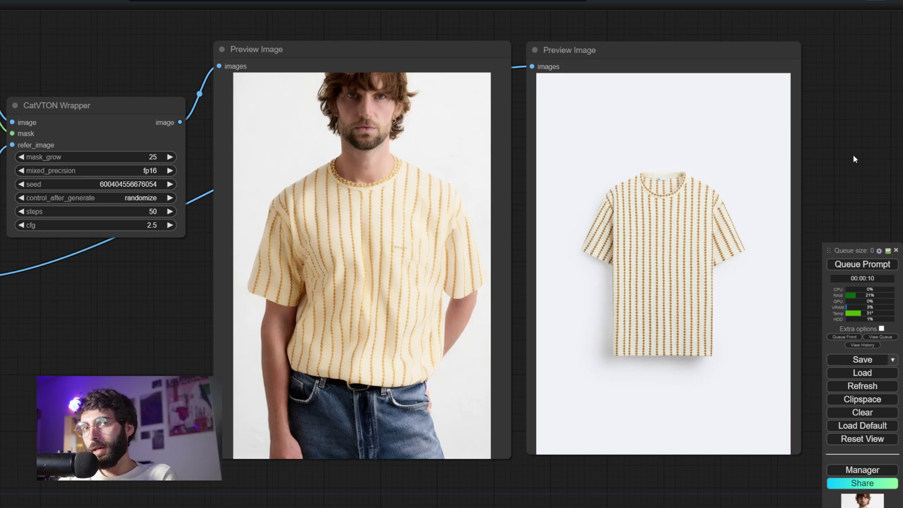
{"action": "scroll", "coordinate": [853, 158], "scroll_direction": "down", "scroll_amount": 3}
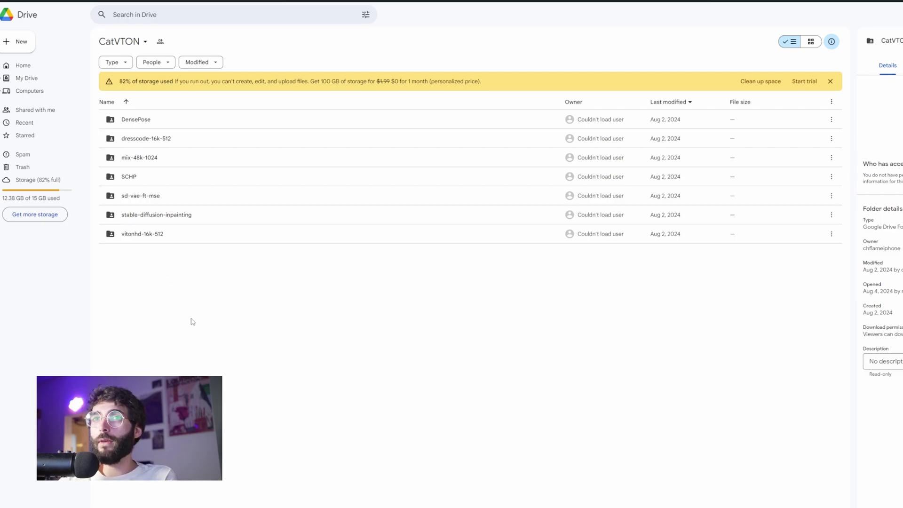
Switch to the CatVTON folder in Google Drive, go through its model subfolders and open stable-diffusion-inpainting.
{"action": "left_click", "coordinate": [141, 120]}
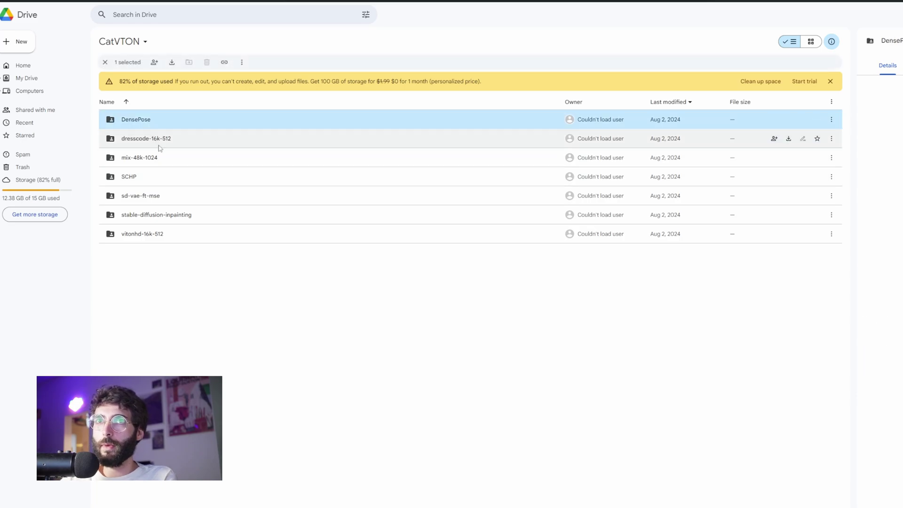
{"action": "left_click", "coordinate": [157, 141]}
{"action": "left_click", "coordinate": [179, 159]}
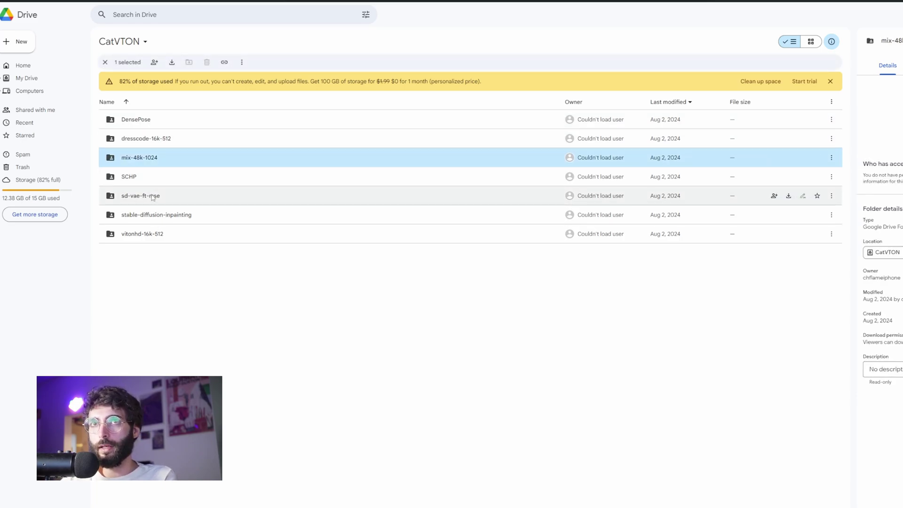
{"action": "left_click", "coordinate": [169, 180]}
{"action": "left_click", "coordinate": [197, 233]}
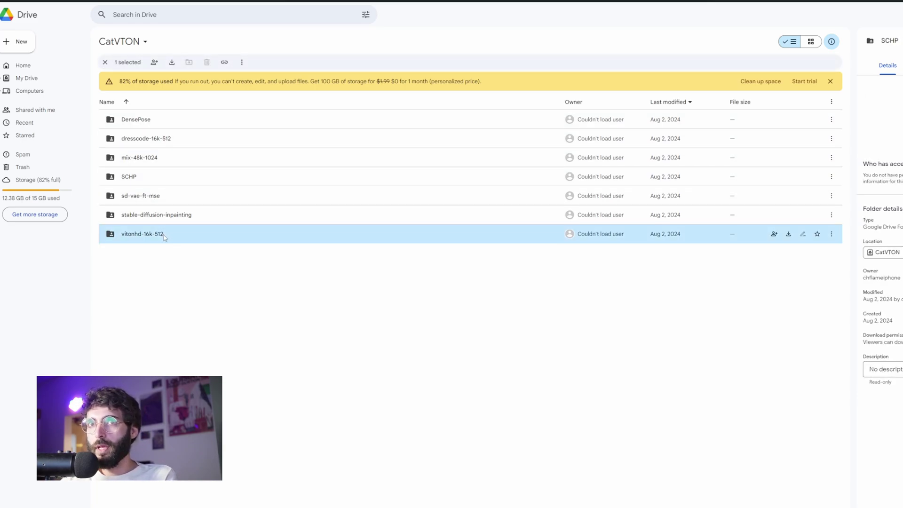
{"action": "left_click", "coordinate": [285, 336]}
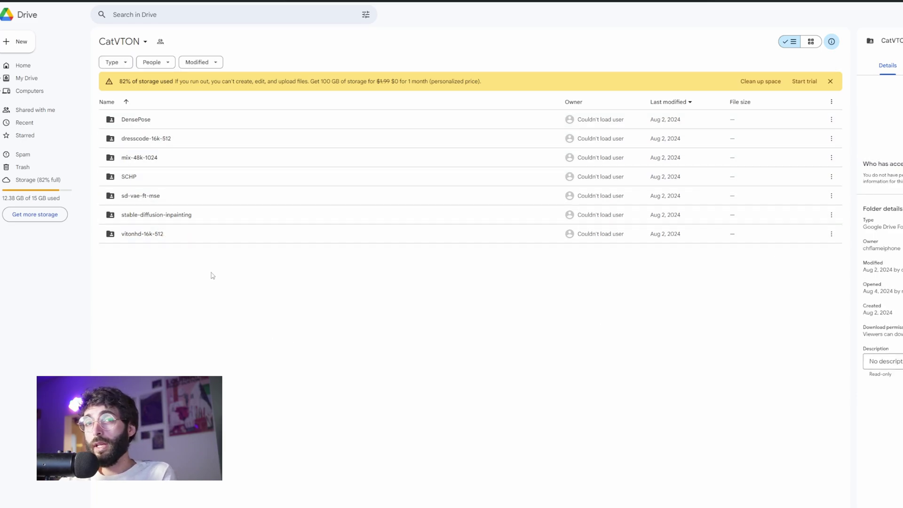
{"action": "left_click", "coordinate": [188, 219]}
{"action": "double_click", "coordinate": [188, 219]}
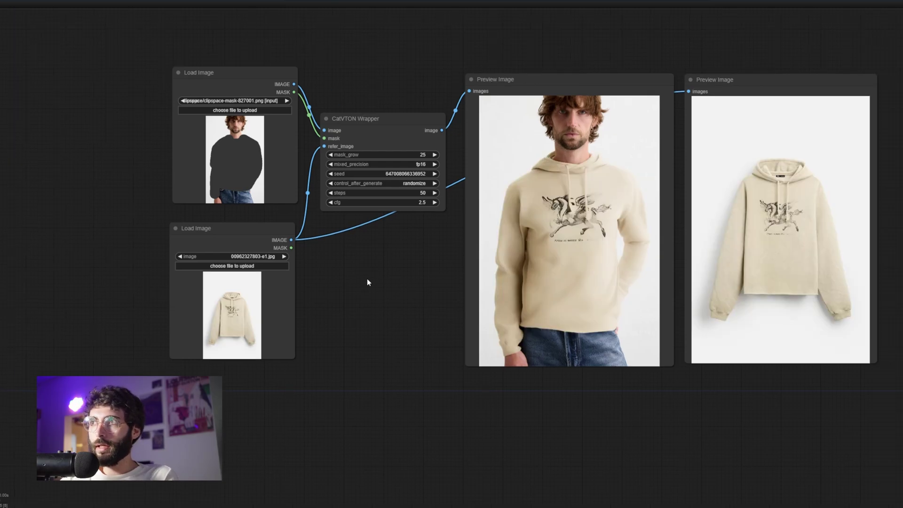
Switch to ComfyUI and examine the hoodie try-on result beside the reference garment, including its printed graphic.
{"action": "scroll", "coordinate": [813, 208], "scroll_direction": "up", "scroll_amount": 5}
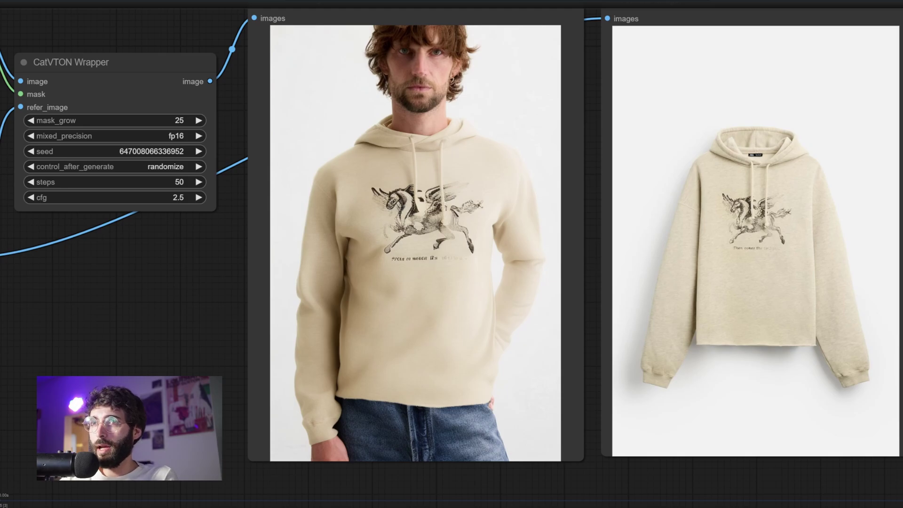
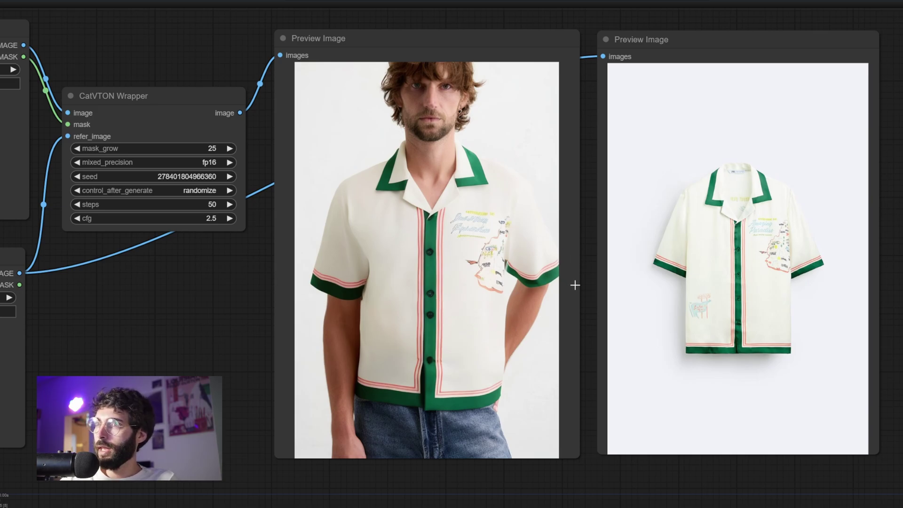
Set the CatVTON Wrapper's mixed_precision to fp32 and run the workflow for the green-trimmed shirt.
{"action": "scroll", "coordinate": [564, 359], "scroll_direction": "down", "scroll_amount": 3}
{"action": "left_click_drag", "start_coordinate": [364, 361], "coordinate": [393, 303]}
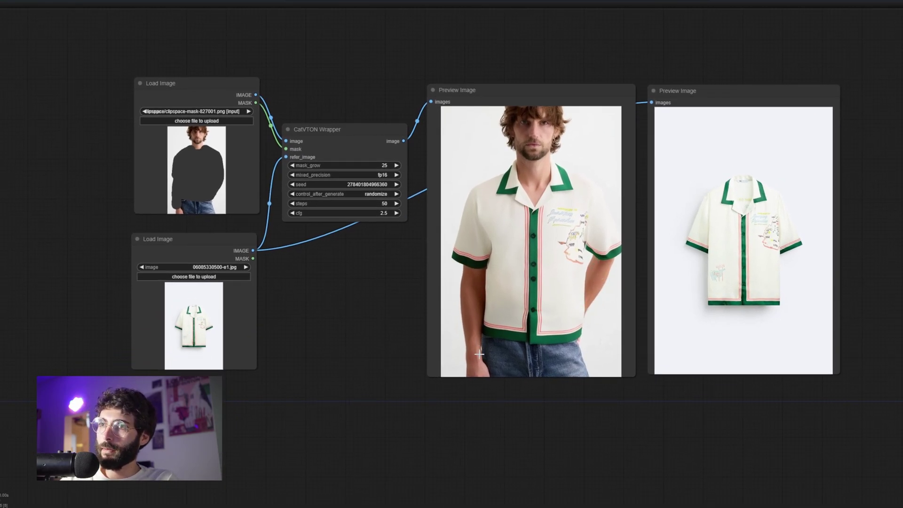
{"action": "left_click", "coordinate": [387, 175]}
{"action": "left_click", "coordinate": [389, 178]}
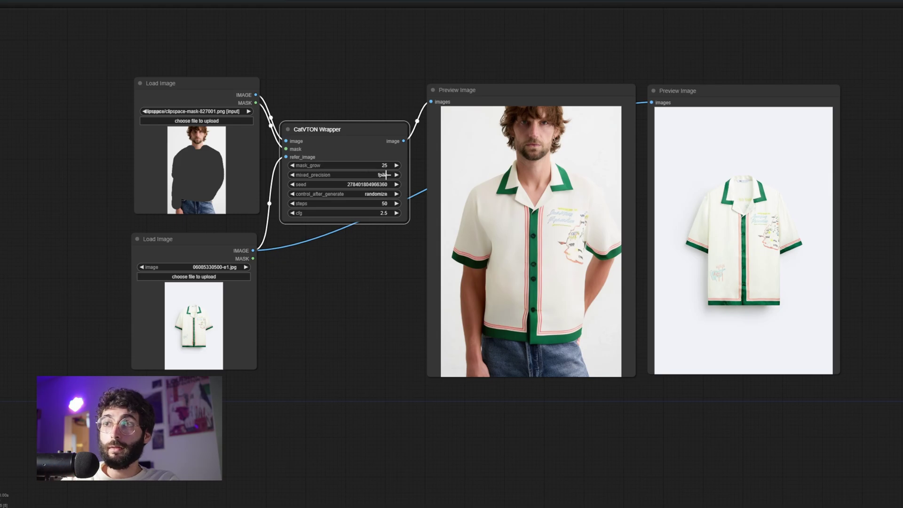
{"action": "left_click", "coordinate": [359, 258]}
{"action": "key", "text": "ctrl+Return"}
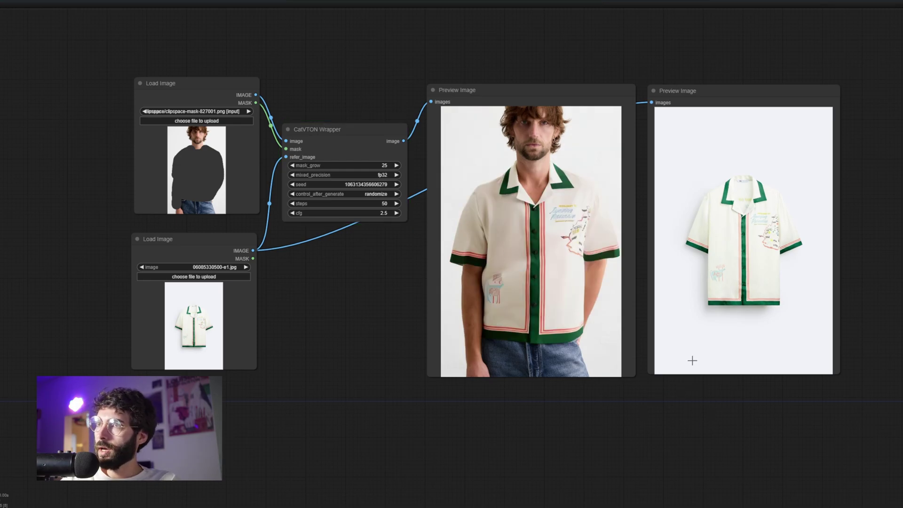
Set the CatVTON Wrapper's cfg to 3.5, rerun the workflow and compare the generated shirt's details with the reference garment.
{"action": "left_click", "coordinate": [382, 213]}
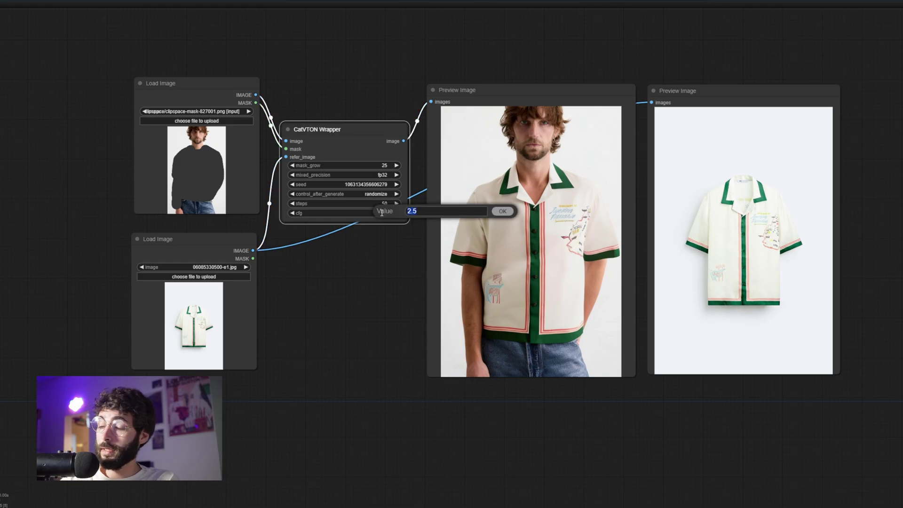
{"action": "type", "text": "3.5"}
{"action": "key", "text": "Return"}
{"action": "key", "text": "ctrl+Return"}
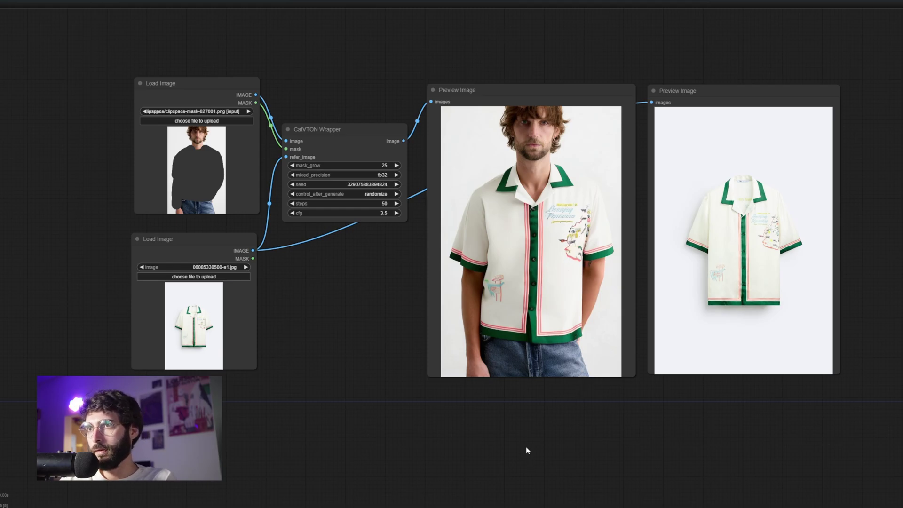
{"action": "scroll", "coordinate": [515, 296], "scroll_direction": "up", "scroll_amount": 7}
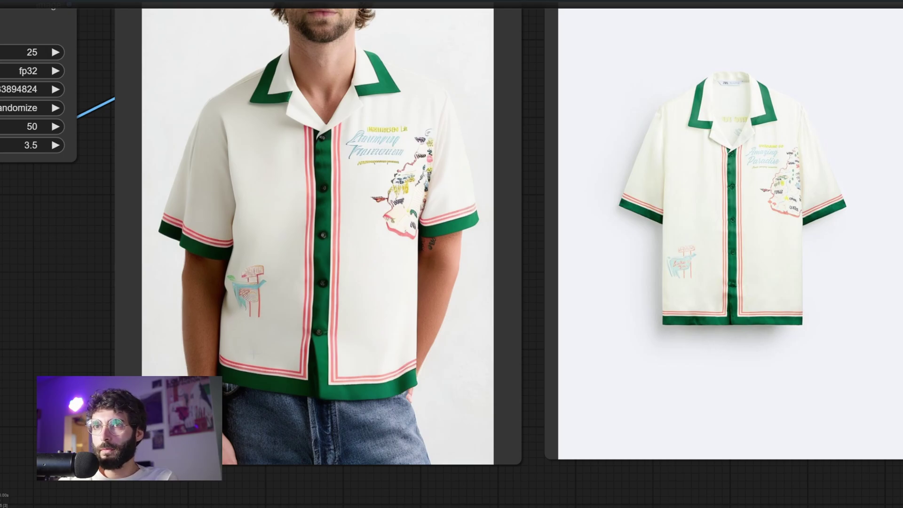
{"action": "key", "text": "period"}
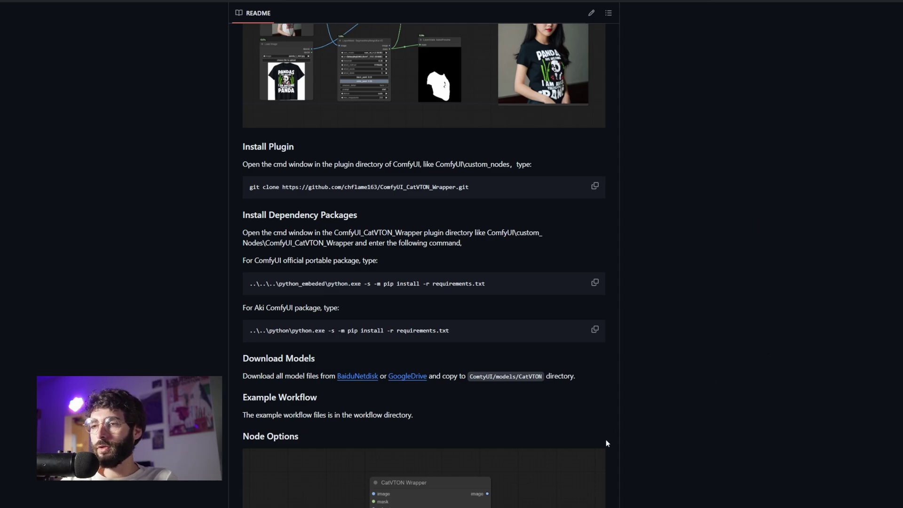
Switch to the ComfyUI folder in File Explorer, open custom_nodes and start a terminal in that folder.
{"action": "key", "text": "alt+Tab"}
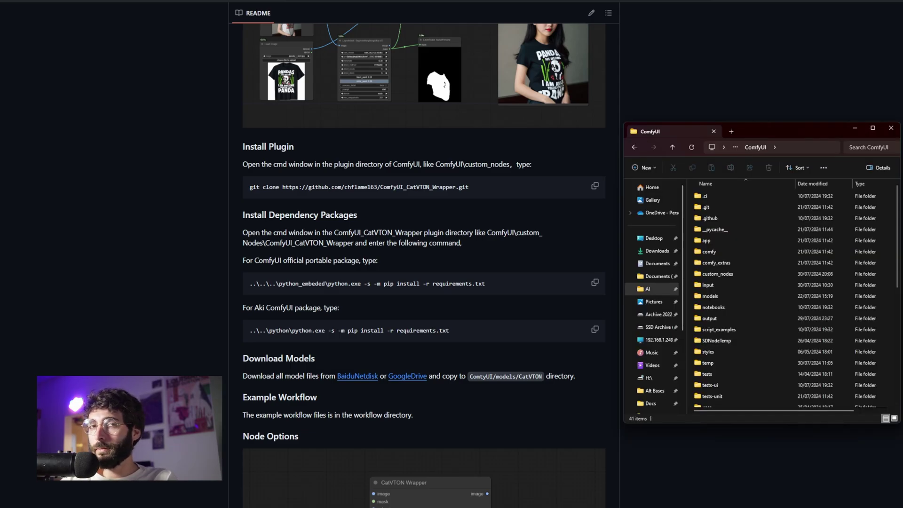
{"action": "double_click", "coordinate": [739, 272]}
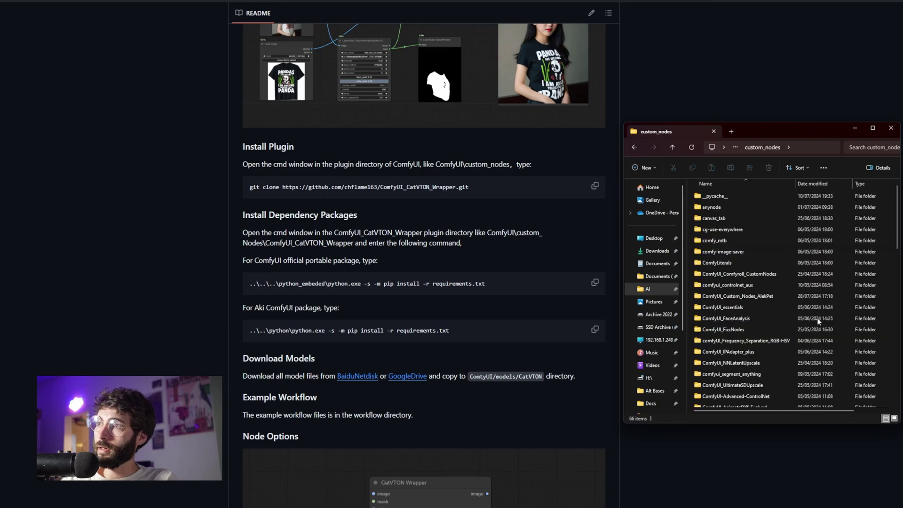
{"action": "right_click", "coordinate": [770, 232]}
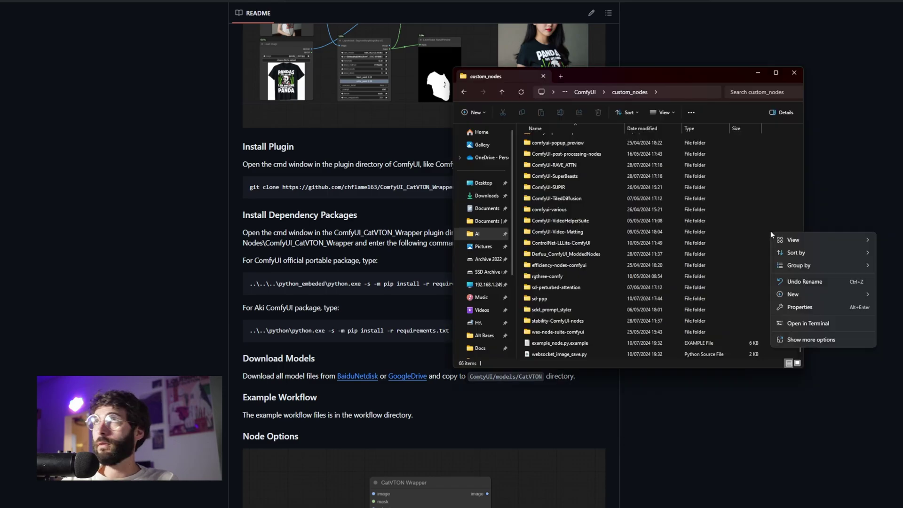
{"action": "left_click", "coordinate": [819, 322]}
{"action": "left_click", "coordinate": [758, 74]}
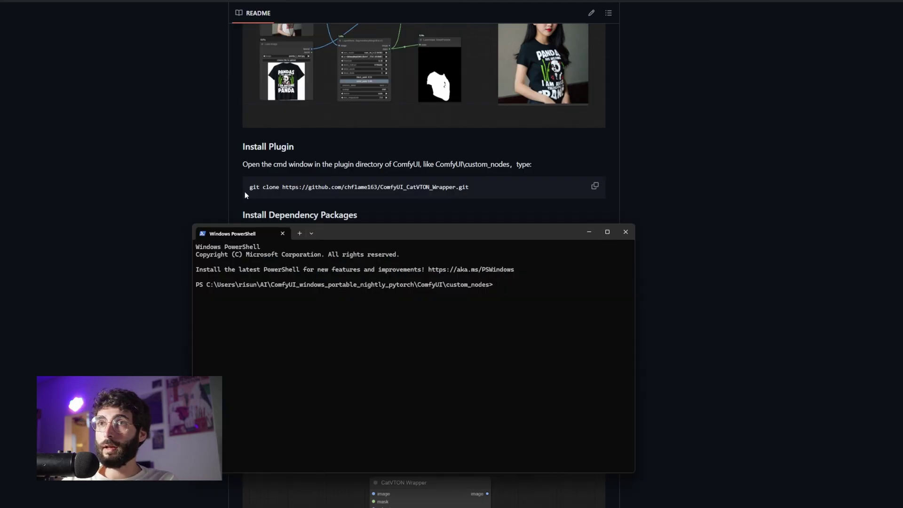
Copy the git clone command for ComfyUI_CatVTON_Wrapper from the README and run it in PowerShell.
{"action": "left_click", "coordinate": [595, 186]}
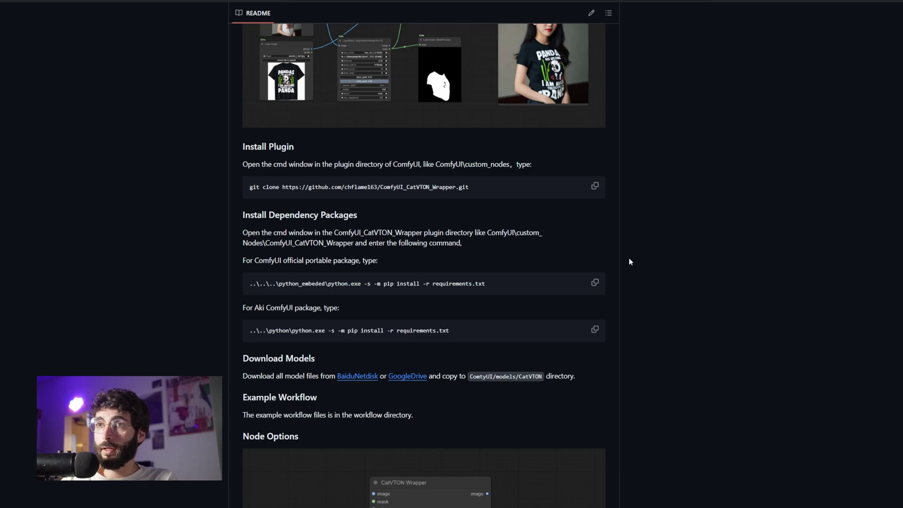
{"action": "key", "text": "ctrl+v"}
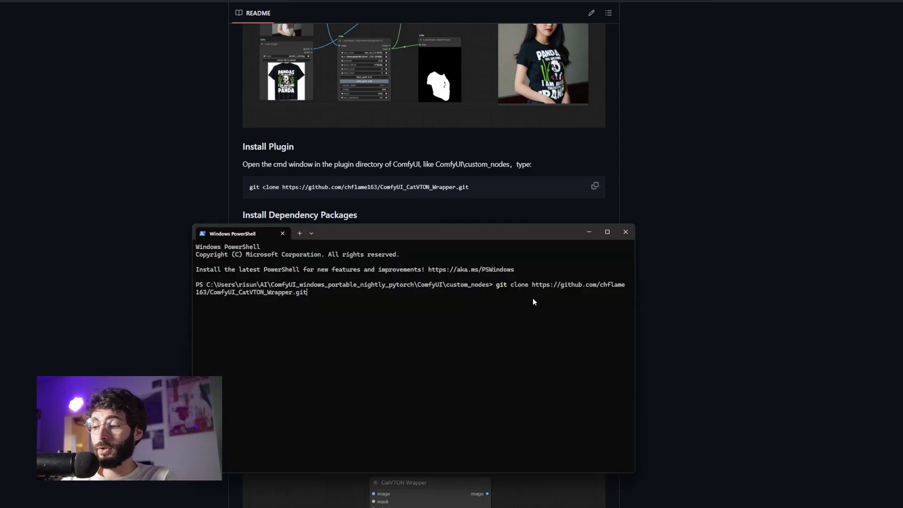
{"action": "key", "text": "Return"}
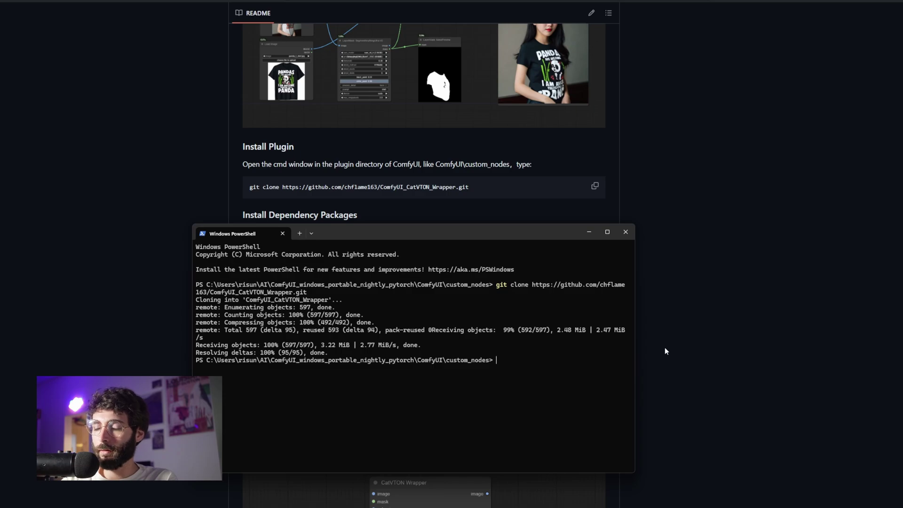
Change the PowerShell working directory to ComfyUI_CatVTON_Wrapper.
{"action": "type", "text": "cd"}
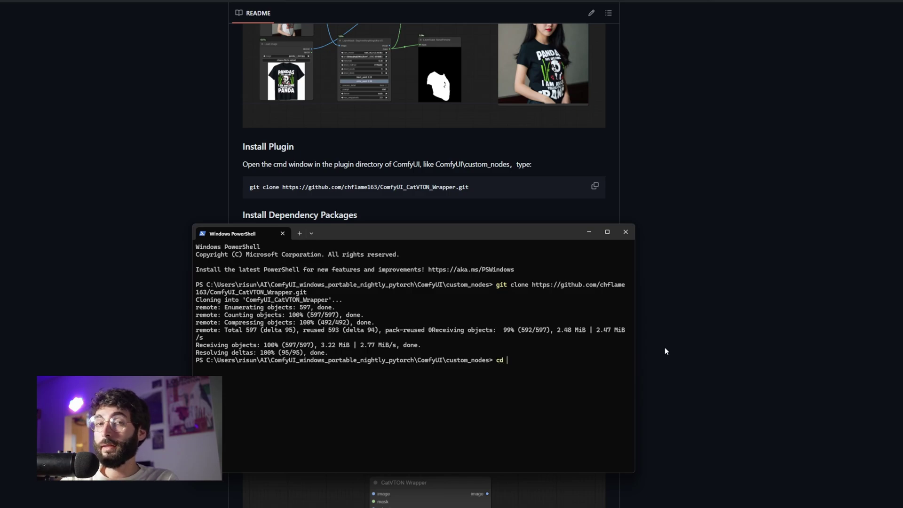
{"action": "type", "text": " ComfyUI"}
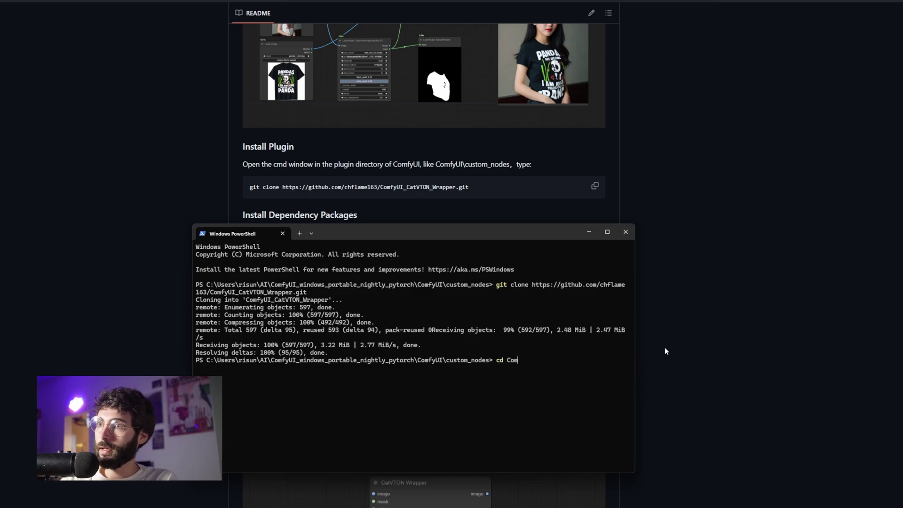
{"action": "type", "text": "_"}
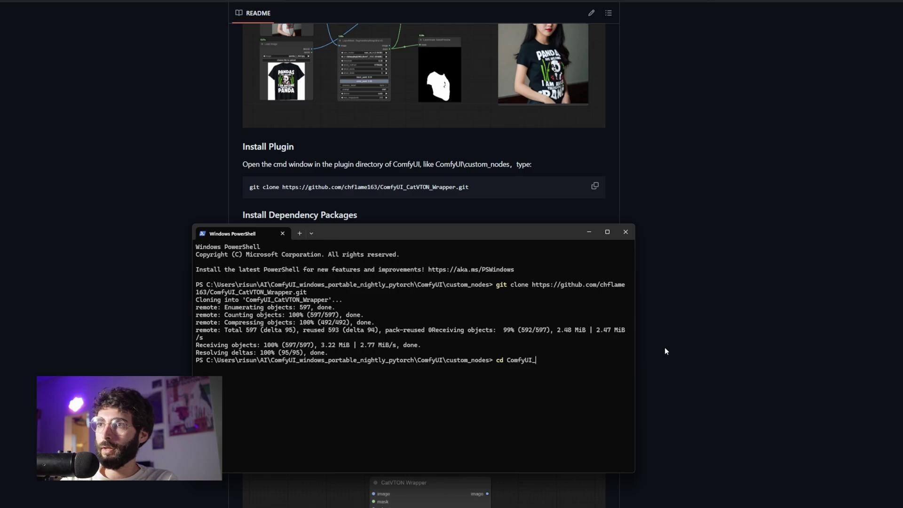
{"action": "type", "text": "CatVTON_"}
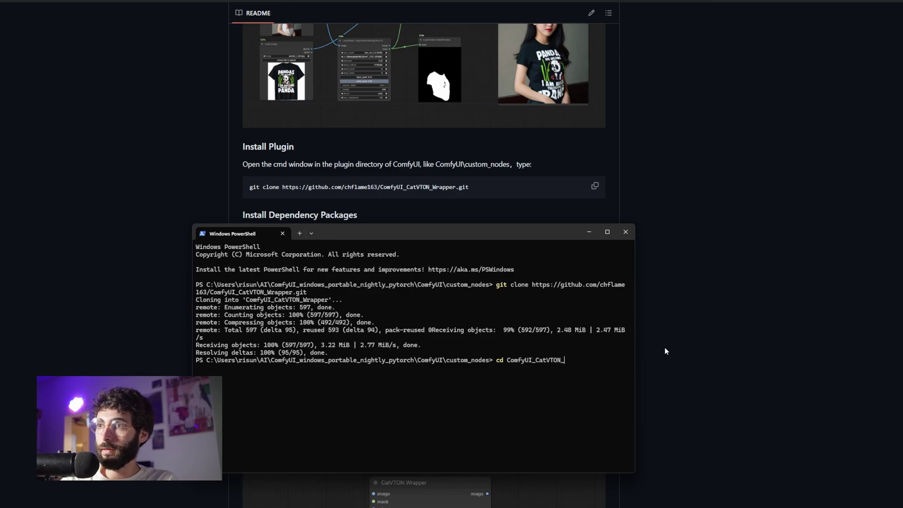
{"action": "type", "text": "Wrapper"}
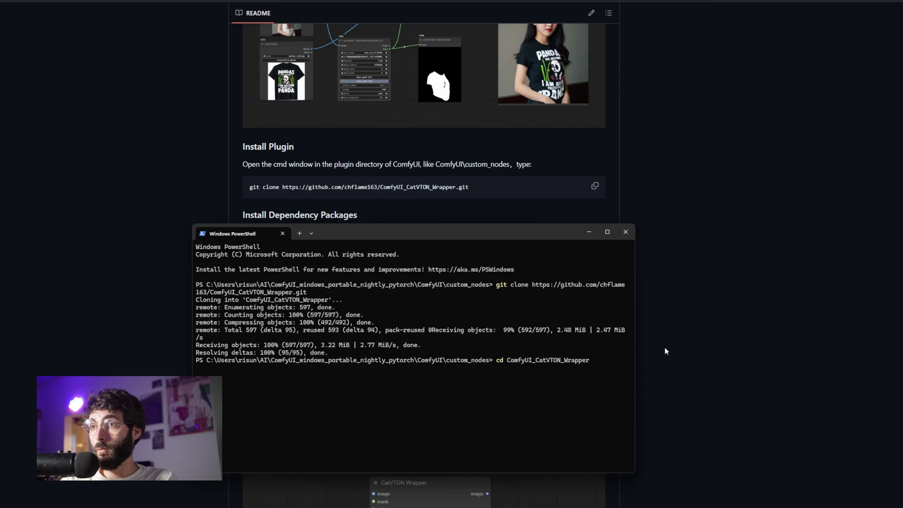
{"action": "key", "text": "Return"}
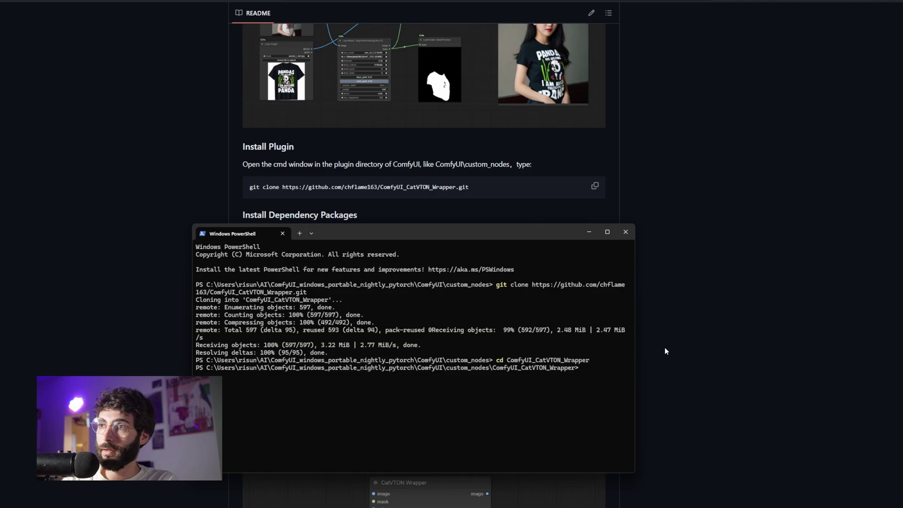
Install the wrapper's dependencies with pip install -r requirements.txt.
{"action": "type", "text": "pip install"}
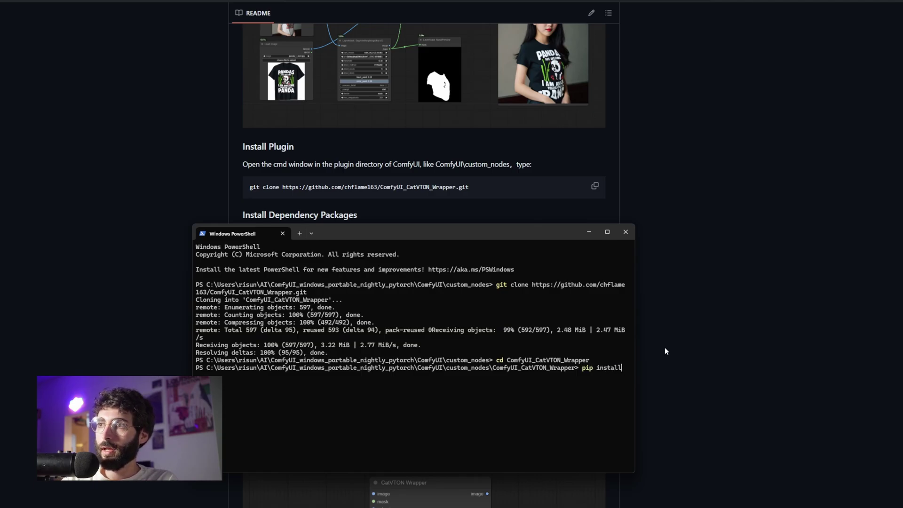
{"action": "type", "text": " -r requirement"}
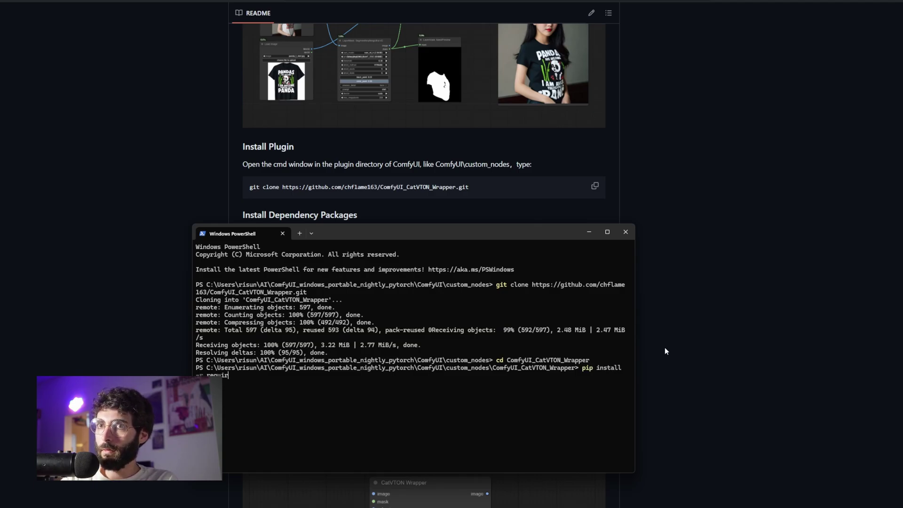
{"action": "type", "text": "s.txt"}
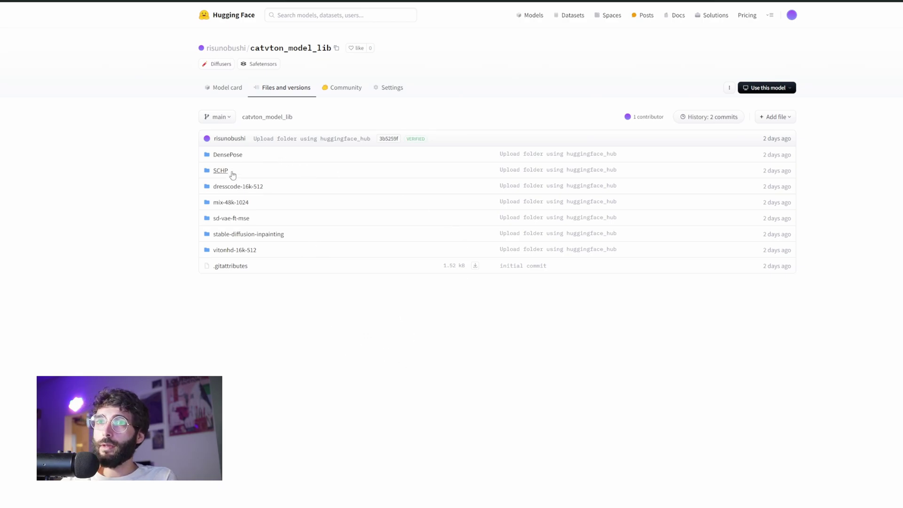
Switch to File Explorer, create a folder named CatVTON inside ComfyUI's models folder and open it.
{"action": "key", "text": "alt+Tab"}
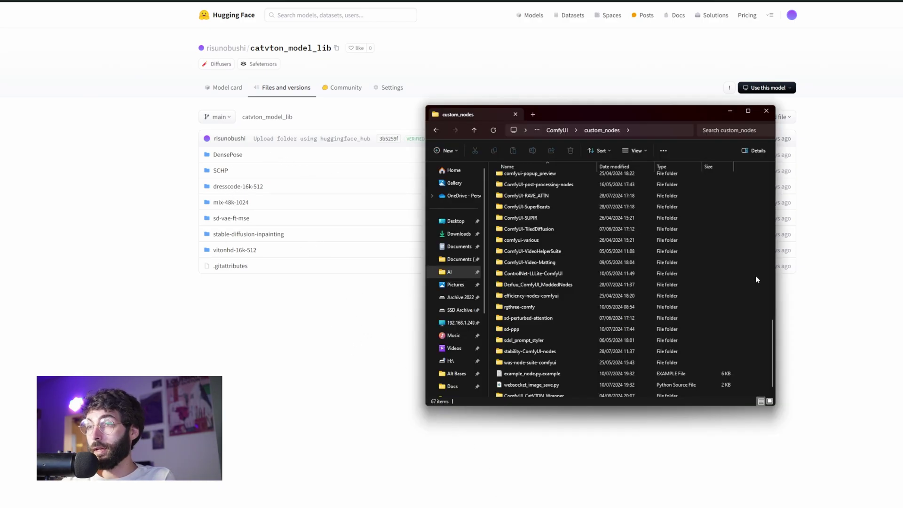
{"action": "left_click", "coordinate": [556, 130]}
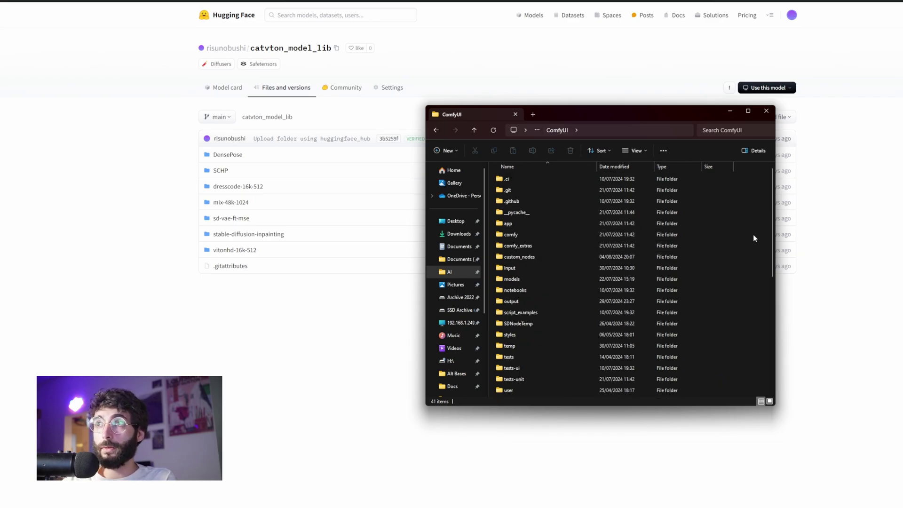
{"action": "double_click", "coordinate": [517, 279]}
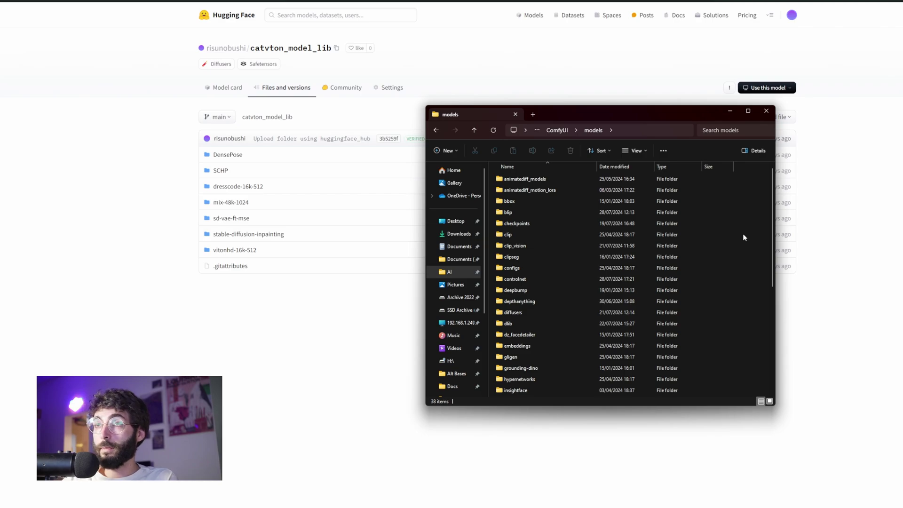
{"action": "left_click", "coordinate": [440, 150]}
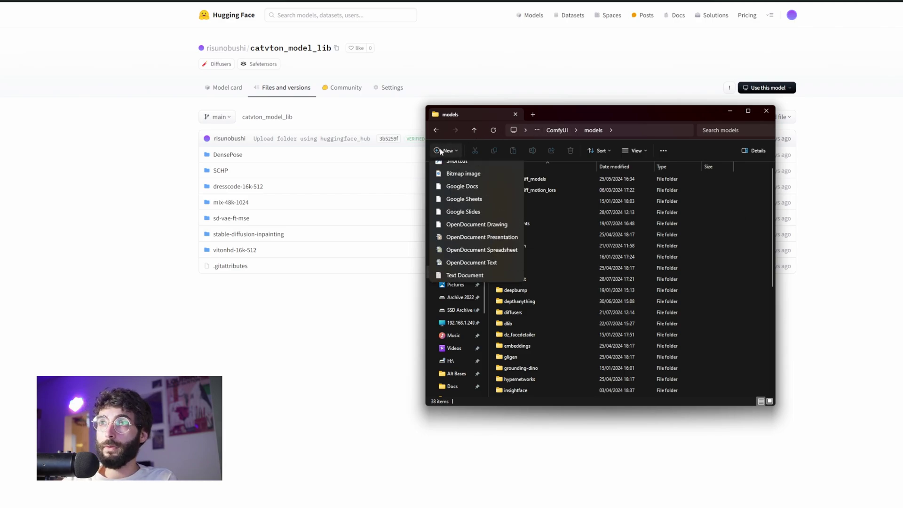
{"action": "left_click", "coordinate": [449, 171]}
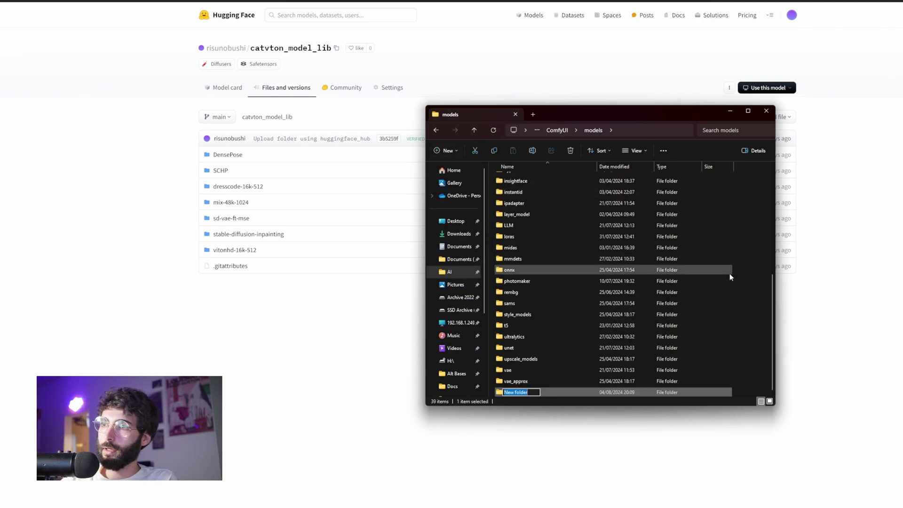
{"action": "type", "text": "CatVTON"}
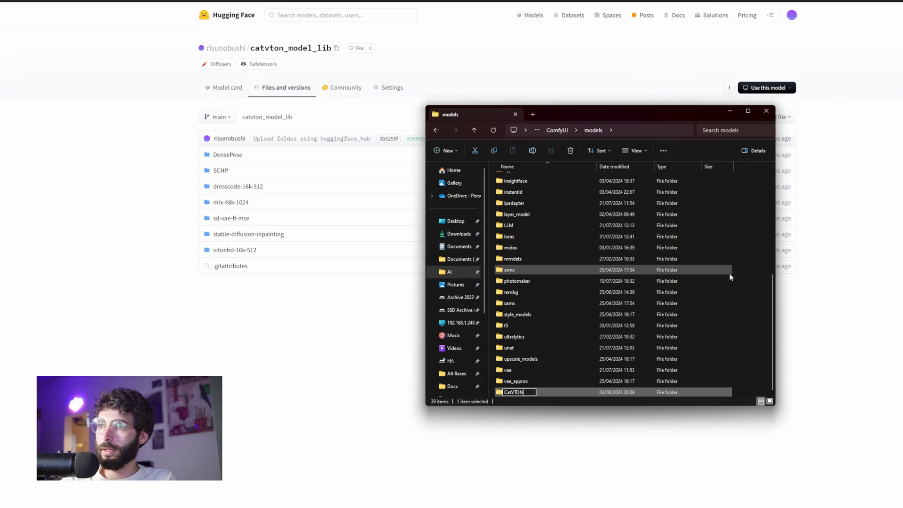
{"action": "key", "text": "Return"}
{"action": "key", "text": "Return"}
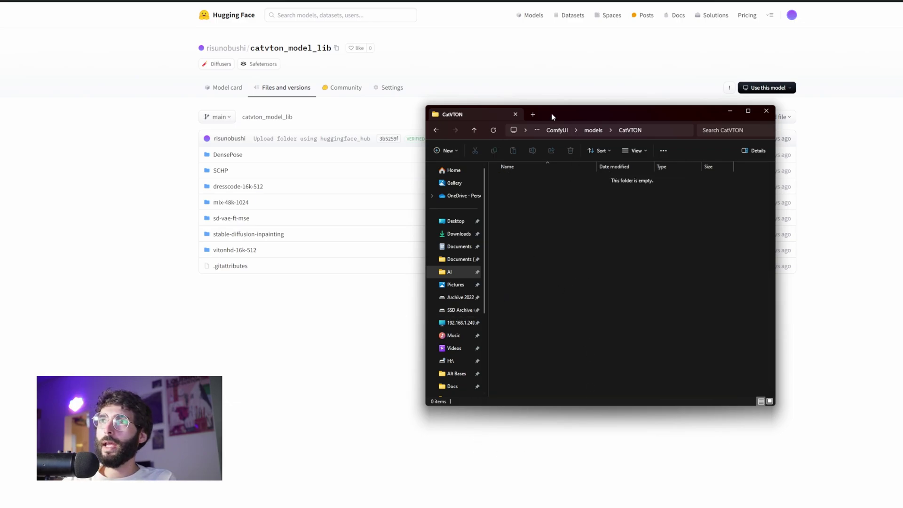
Move the folder window aside, return to the catvton_model_lib page and switch to PowerShell to check the dependency installation.
{"action": "left_click_drag", "start_coordinate": [552, 112], "coordinate": [574, 127]}
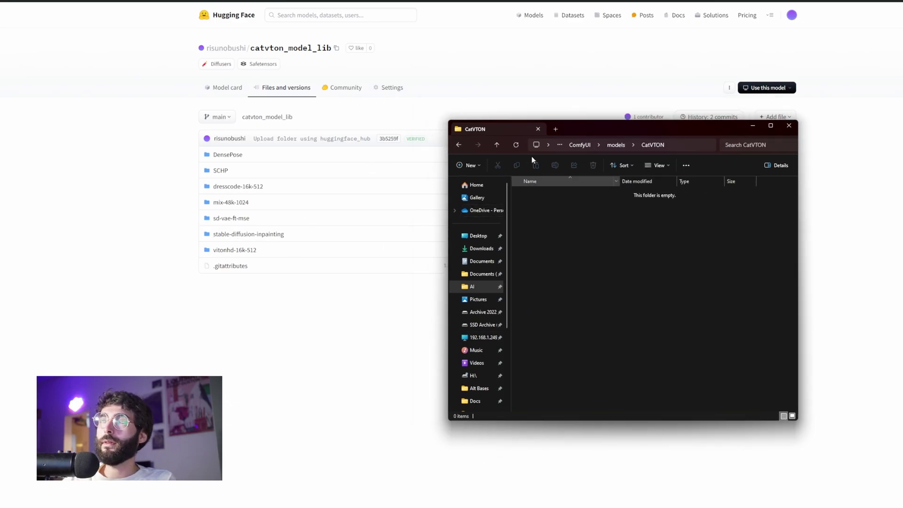
{"action": "left_click", "coordinate": [322, 358]}
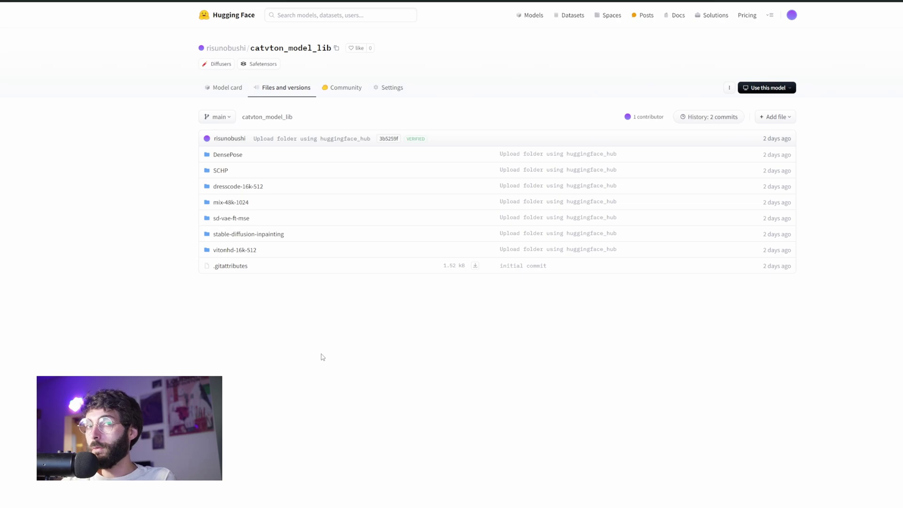
{"action": "key", "text": "alt+Tab"}
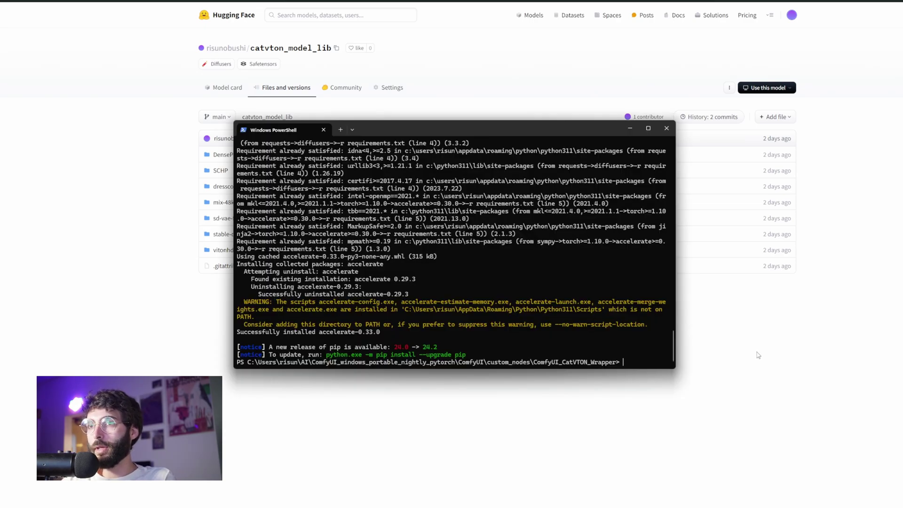